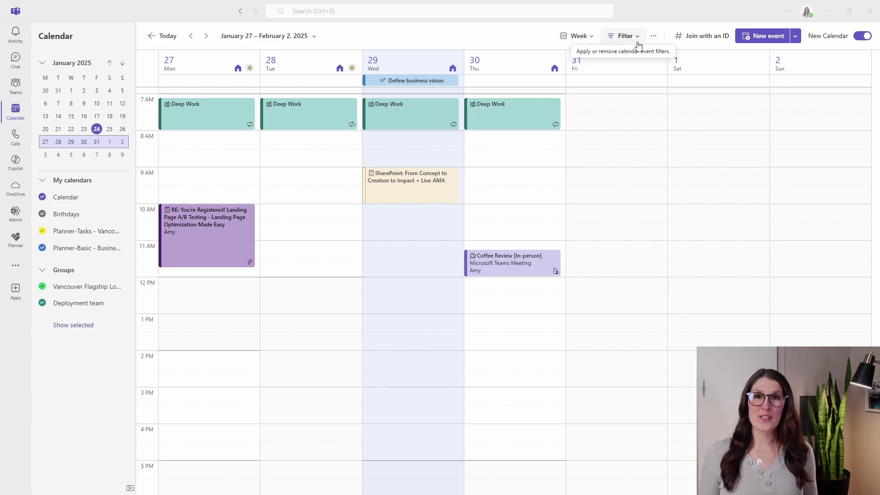
Try the 3-day view, then set the calendar to Work week, January 27–30, 2025.
click(585, 107)
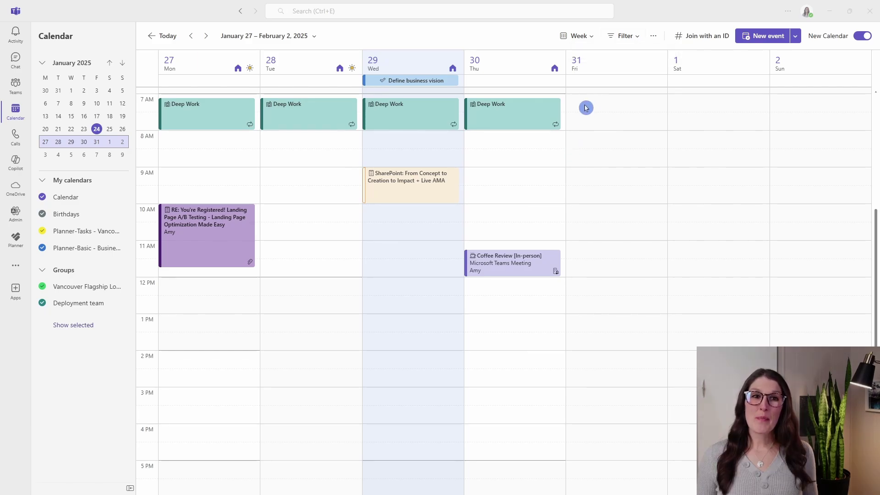
click(590, 37)
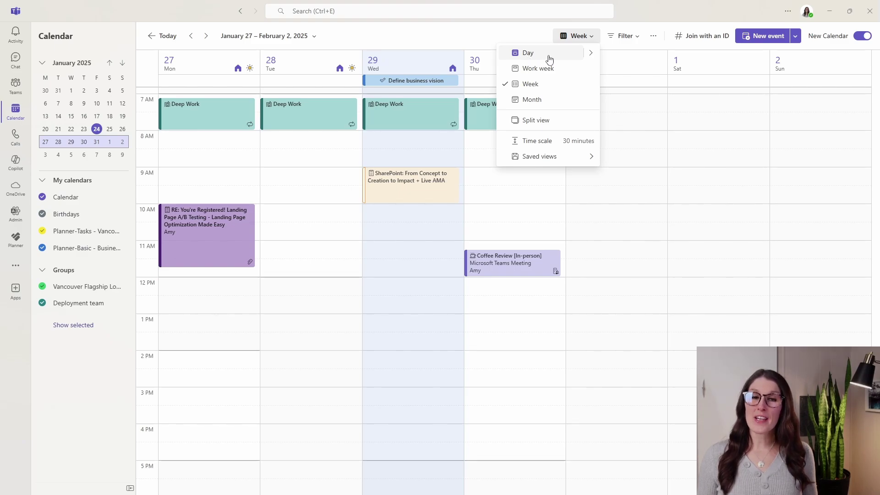
mouse_move(591, 56)
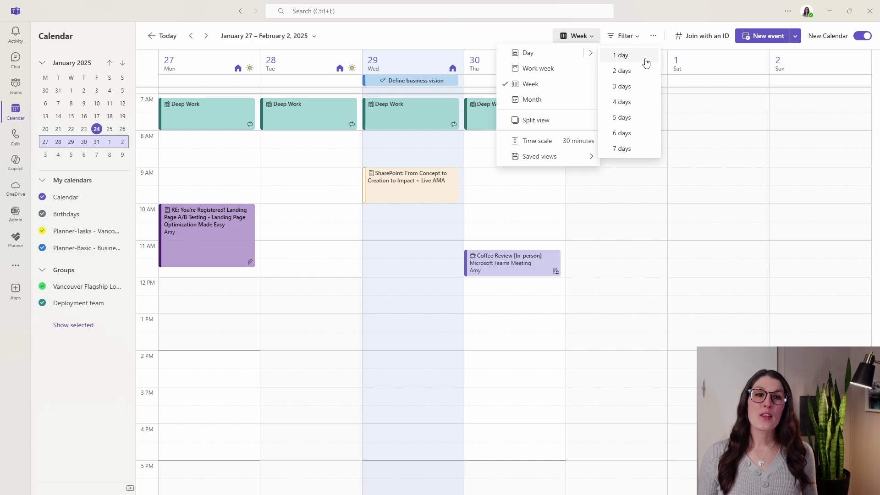
click(643, 86)
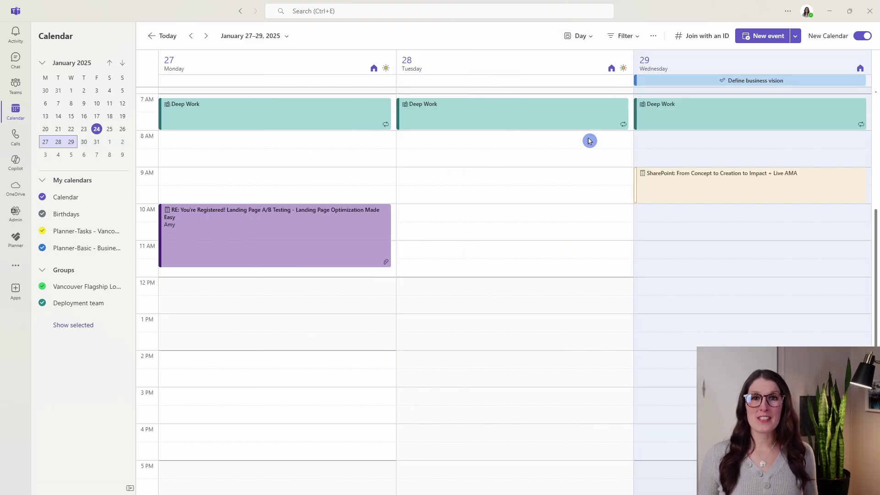
click(591, 37)
click(568, 68)
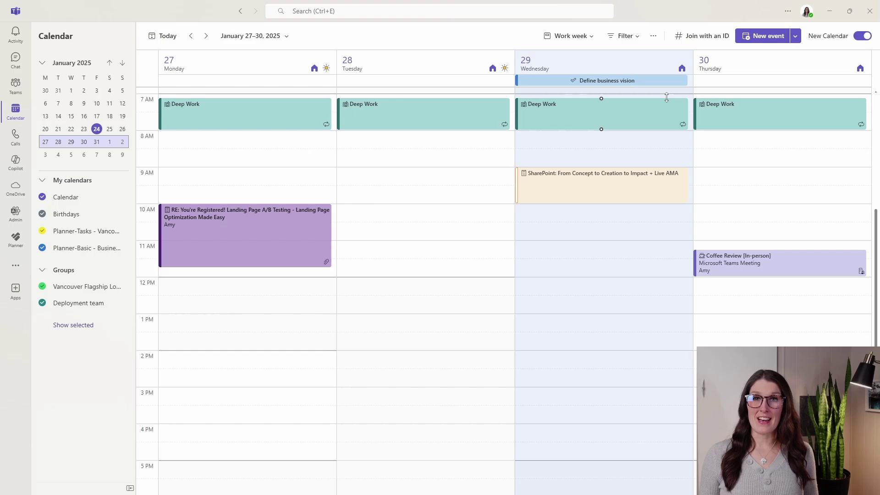
click(653, 36)
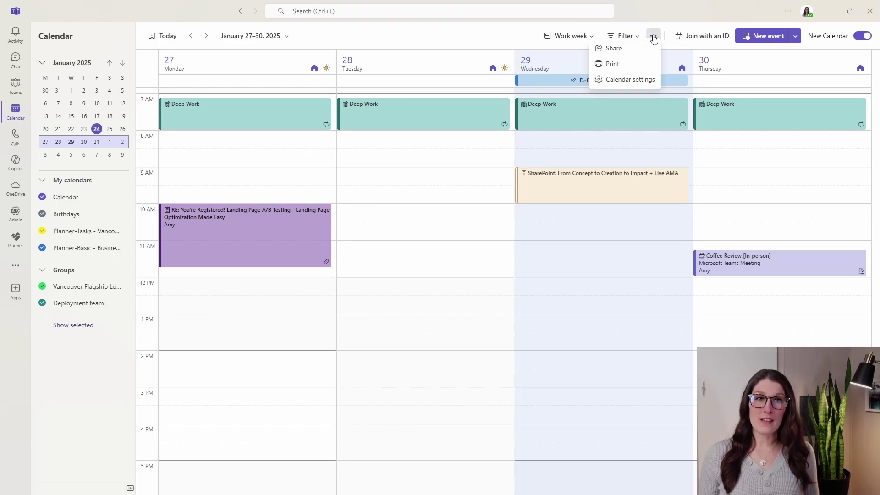
click(638, 85)
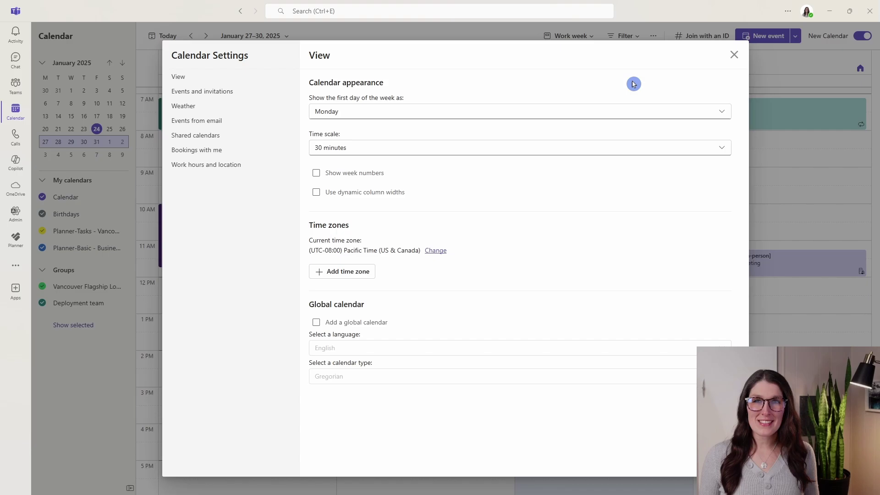
click(241, 166)
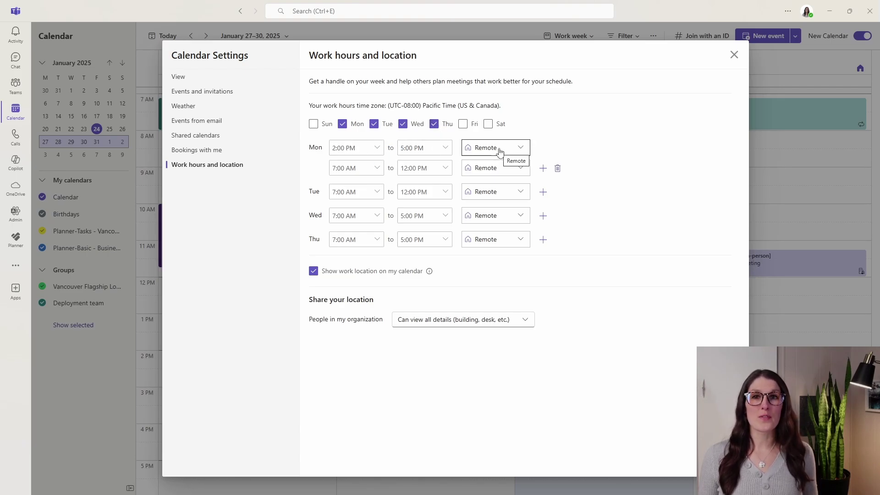
key(Escape)
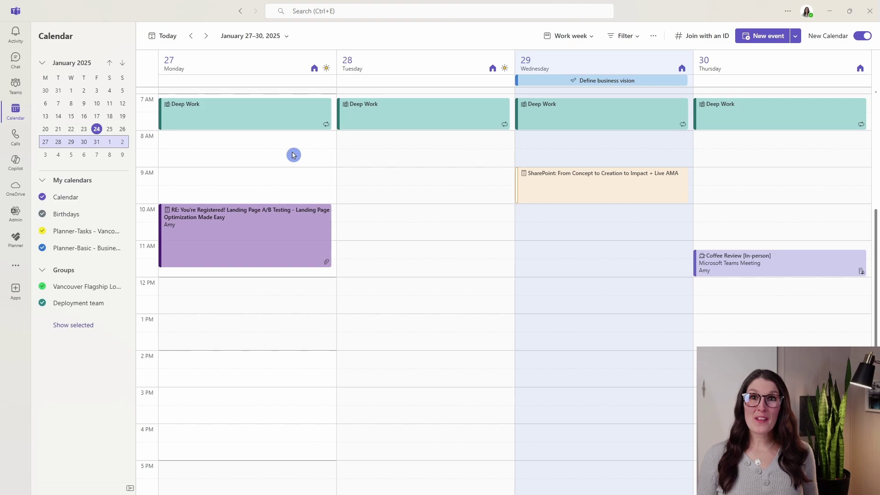
click(204, 36)
click(205, 36)
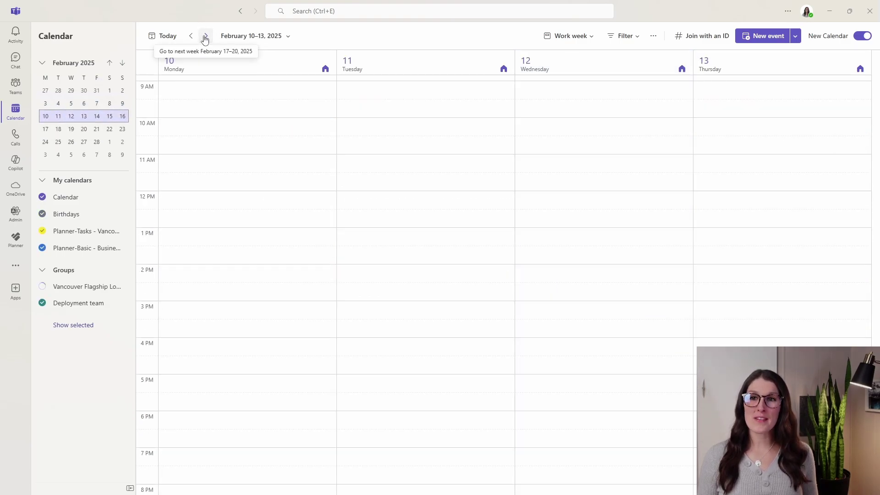
click(191, 37)
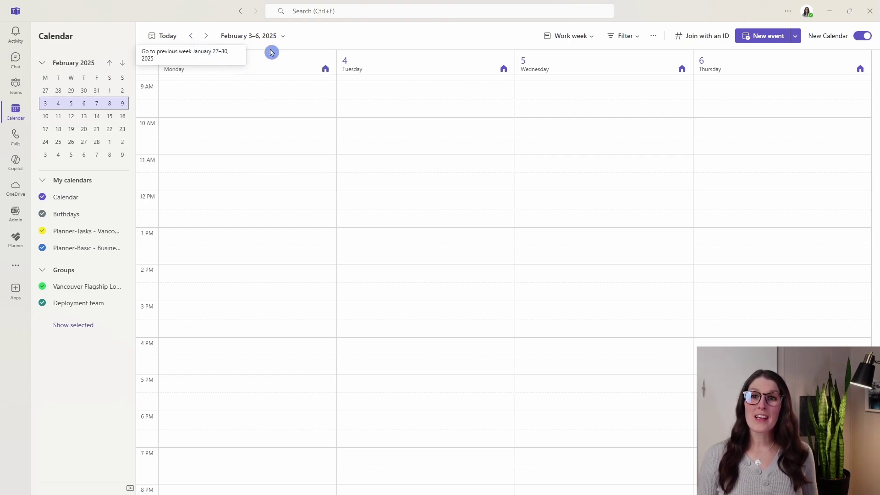
click(280, 37)
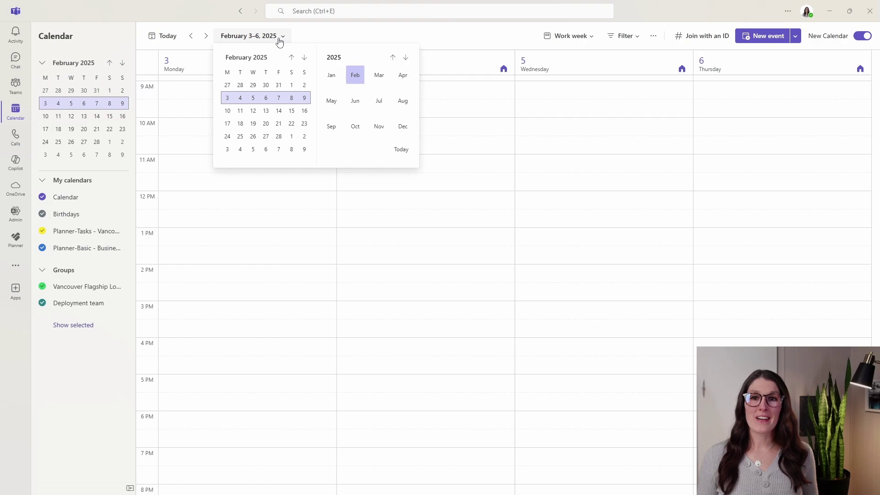
click(378, 126)
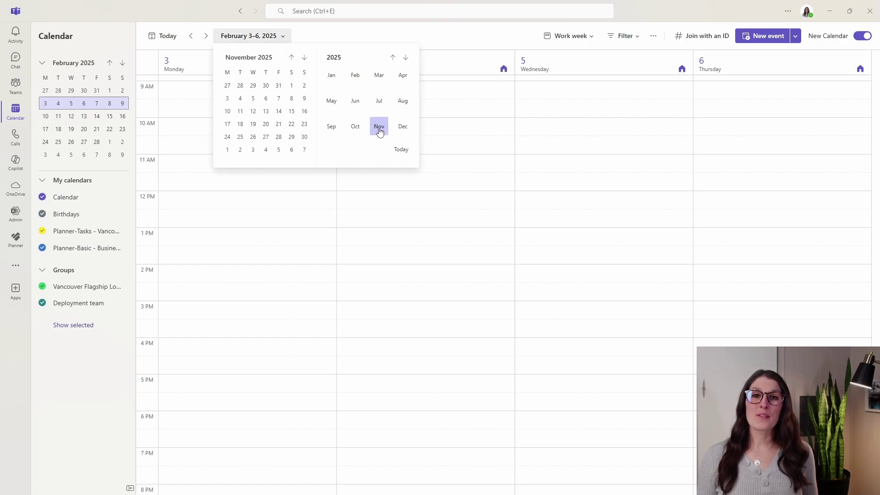
click(286, 127)
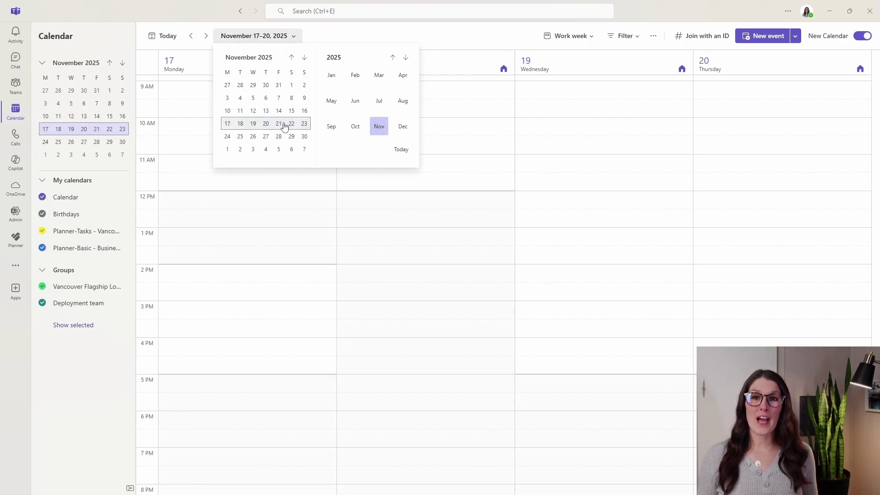
click(332, 35)
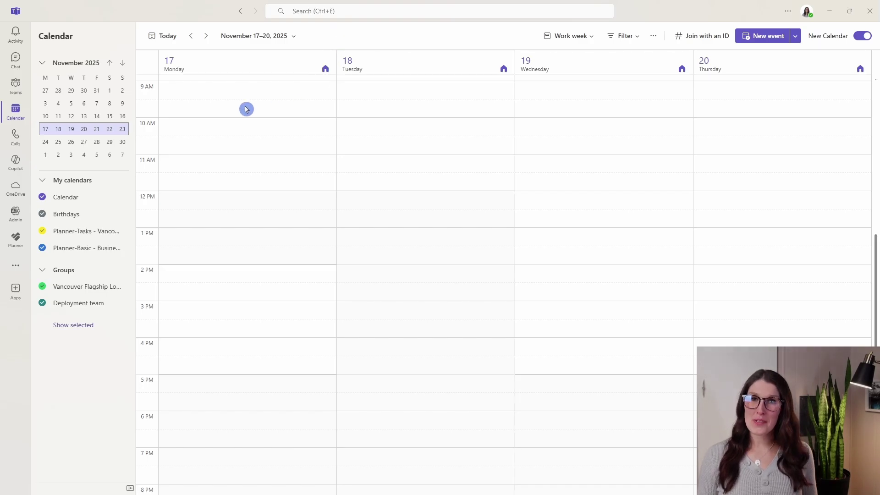
click(166, 36)
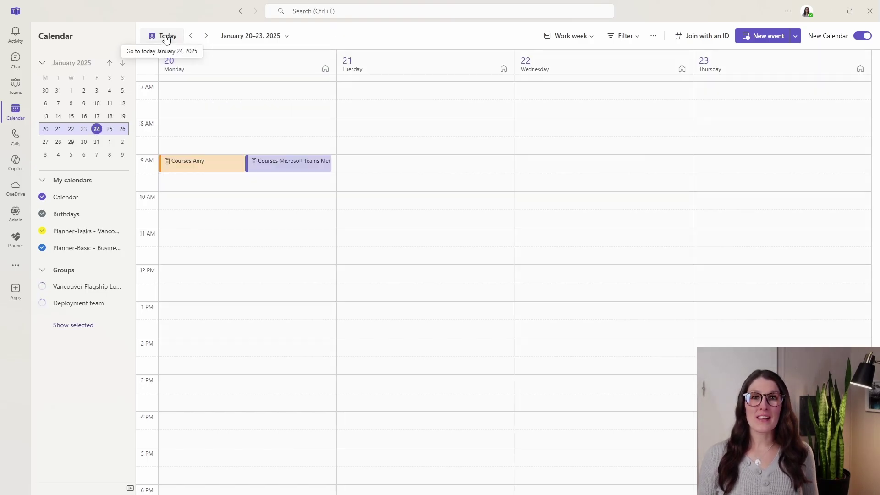
click(206, 36)
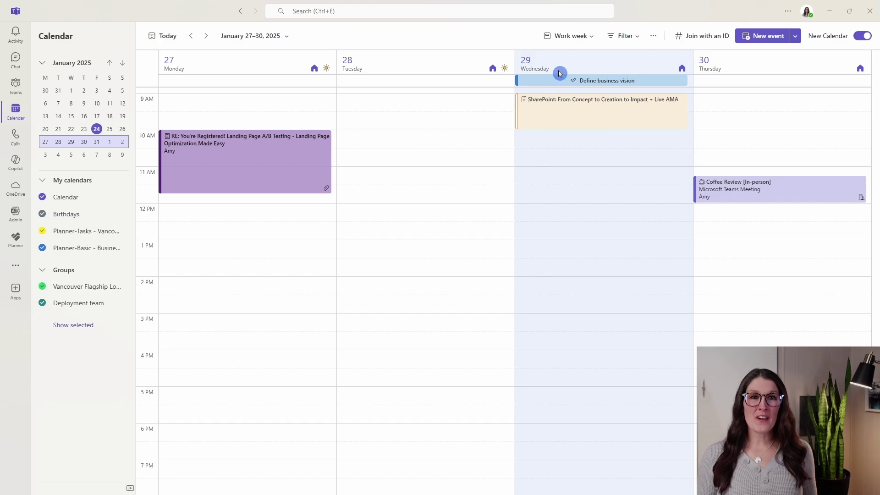
Switch to Week view and set weeks to start on Sunday with a 60-minute time scale.
click(579, 36)
click(530, 84)
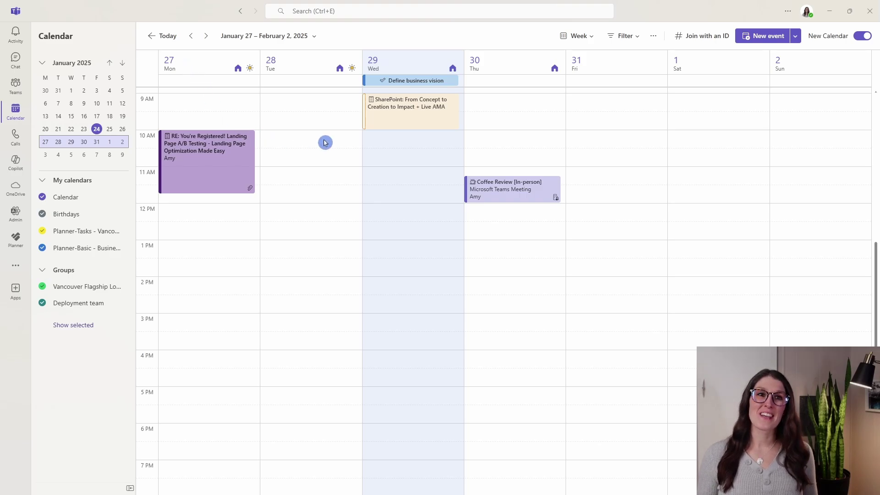
click(654, 36)
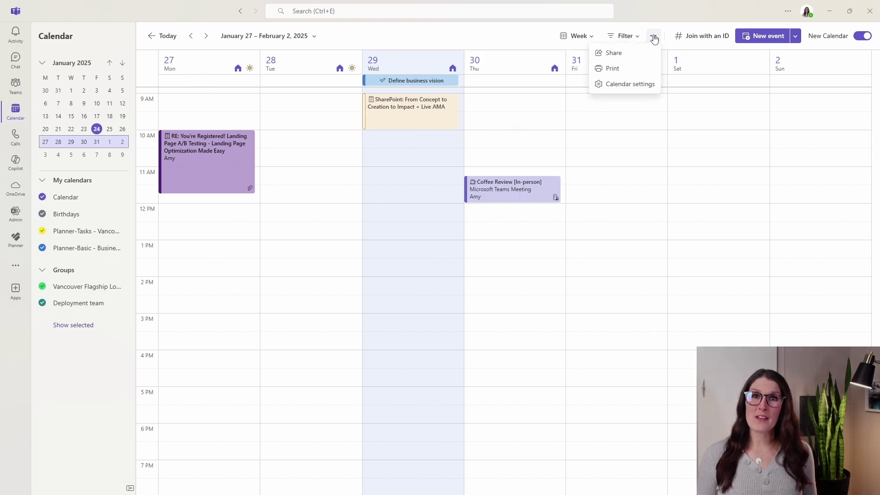
click(632, 84)
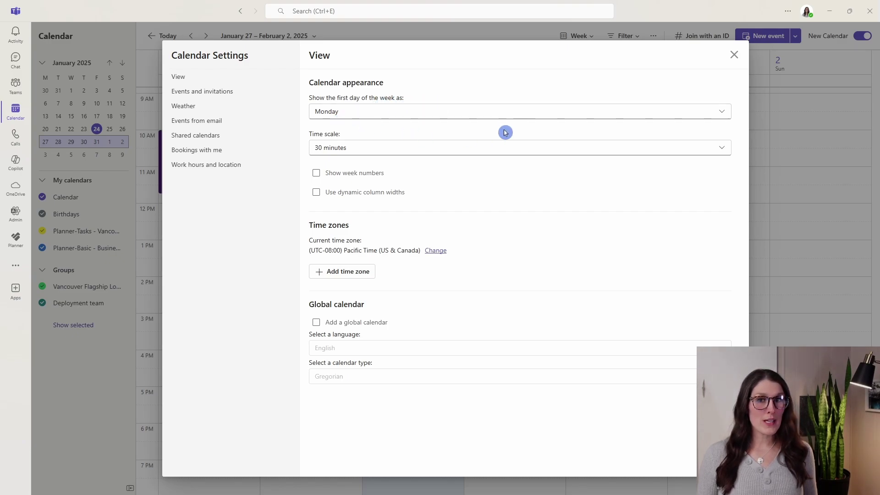
click(488, 114)
click(454, 138)
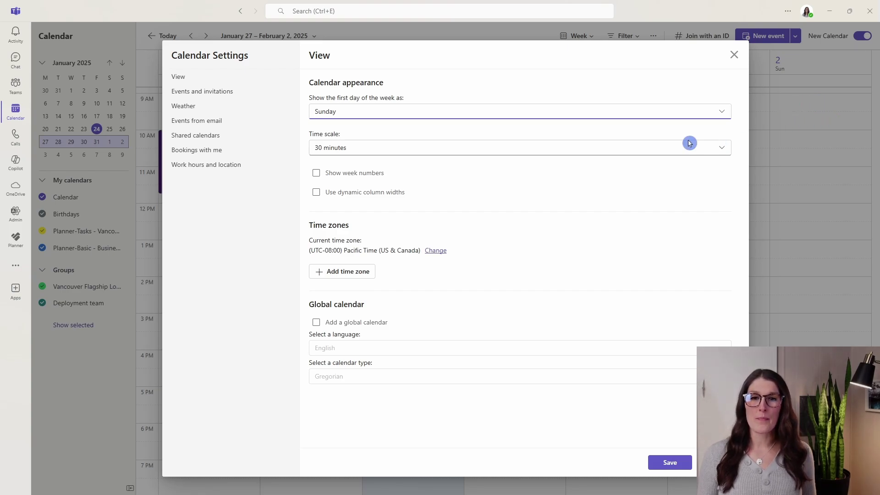
click(683, 152)
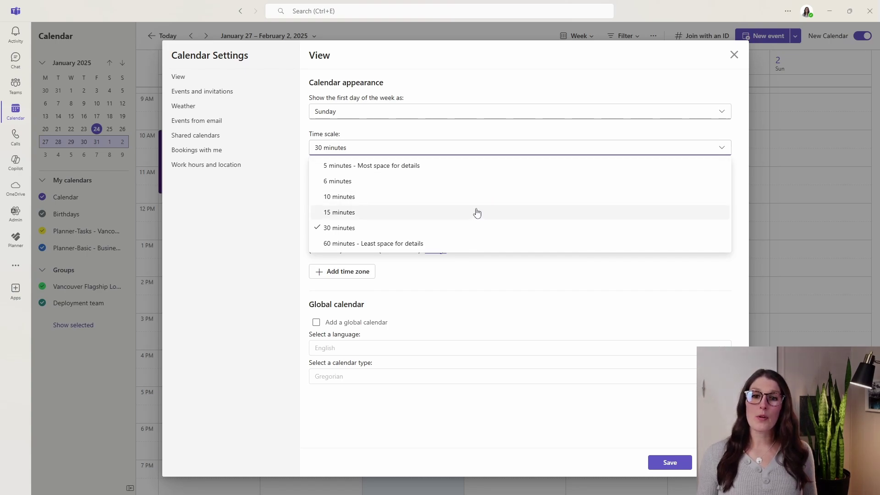
click(461, 243)
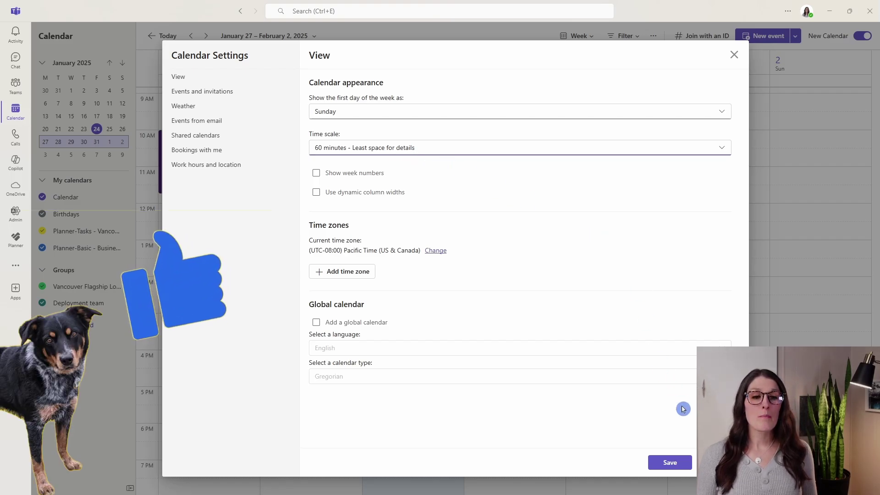
click(670, 462)
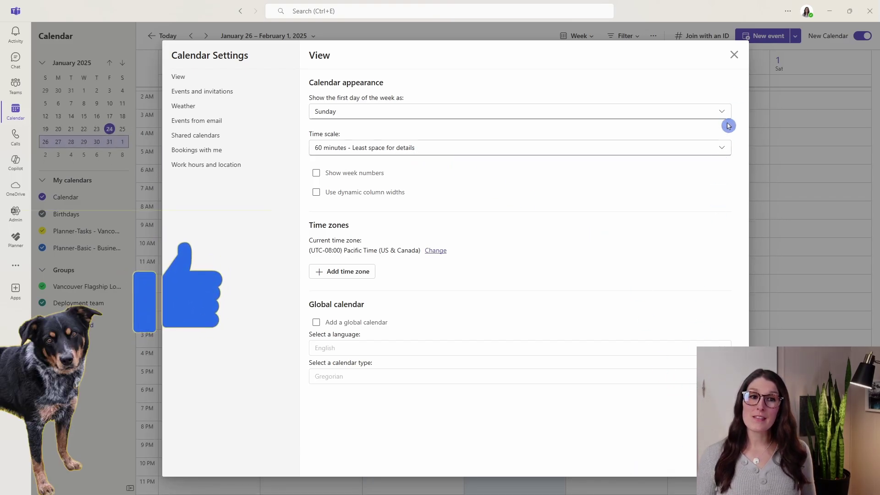
click(734, 54)
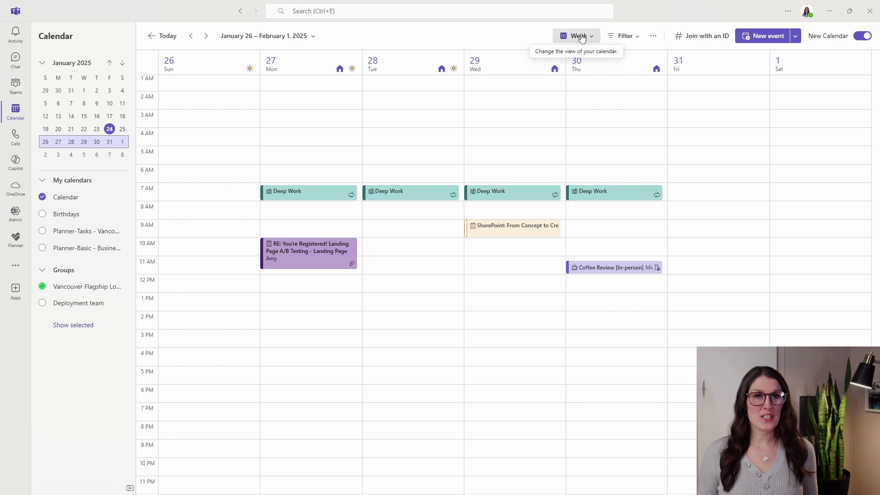
Step back one week, then return to the January 26 – February 1, 2025 week.
click(580, 36)
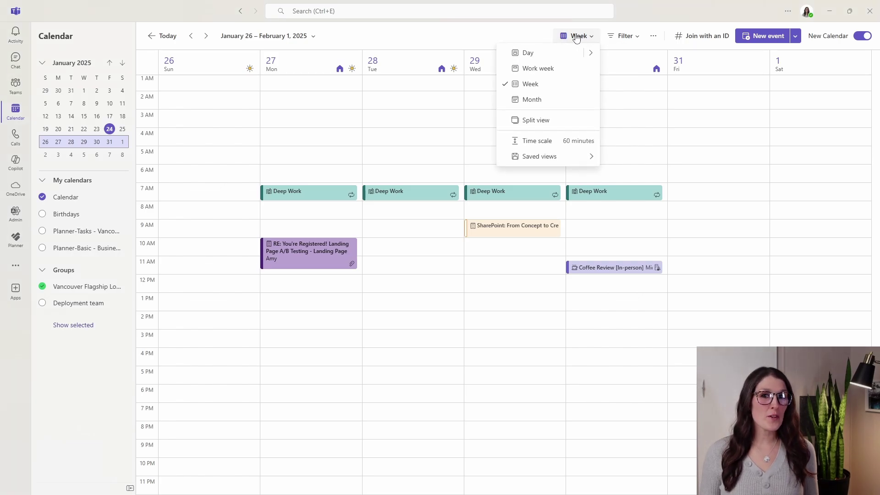
click(528, 35)
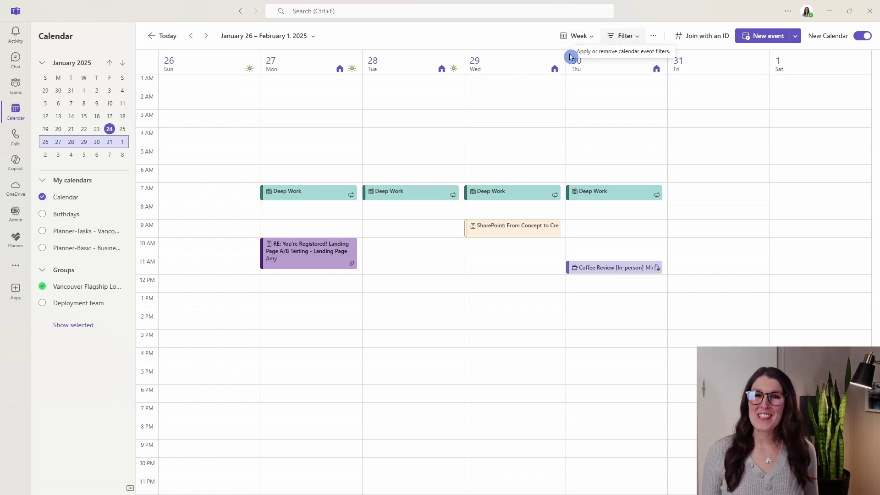
mouse_move(356, 76)
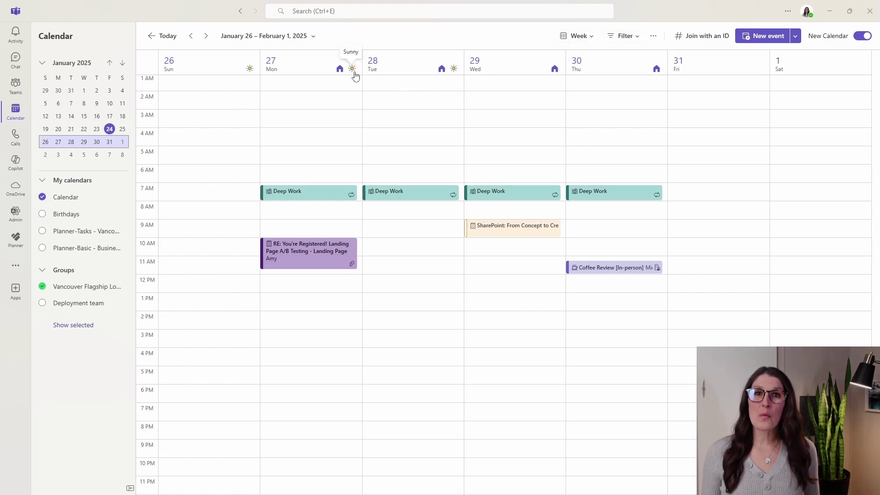
click(190, 36)
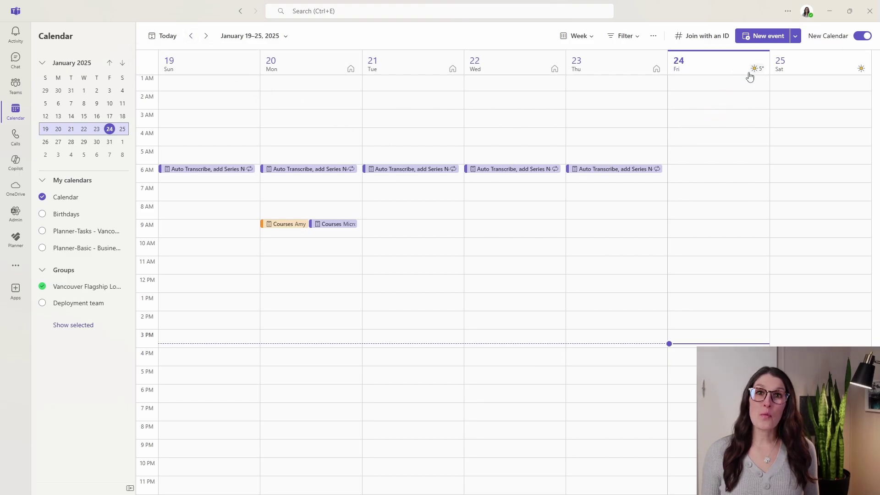
mouse_move(750, 77)
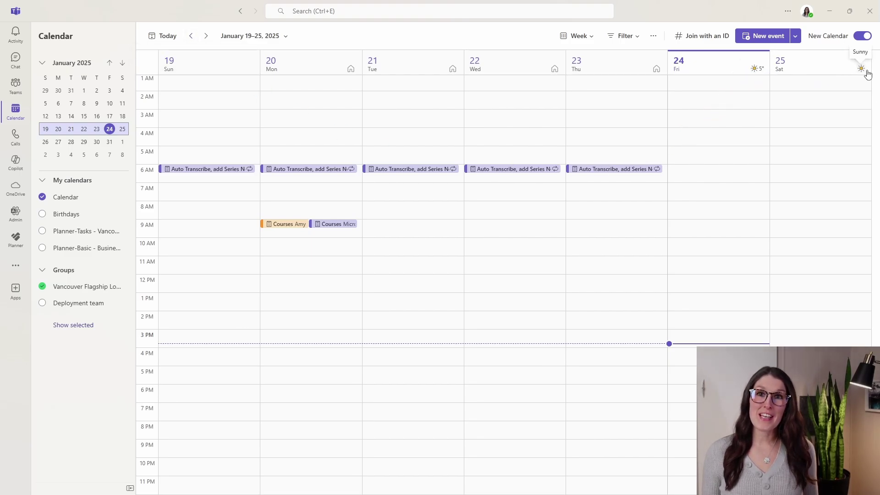
click(530, 81)
click(206, 36)
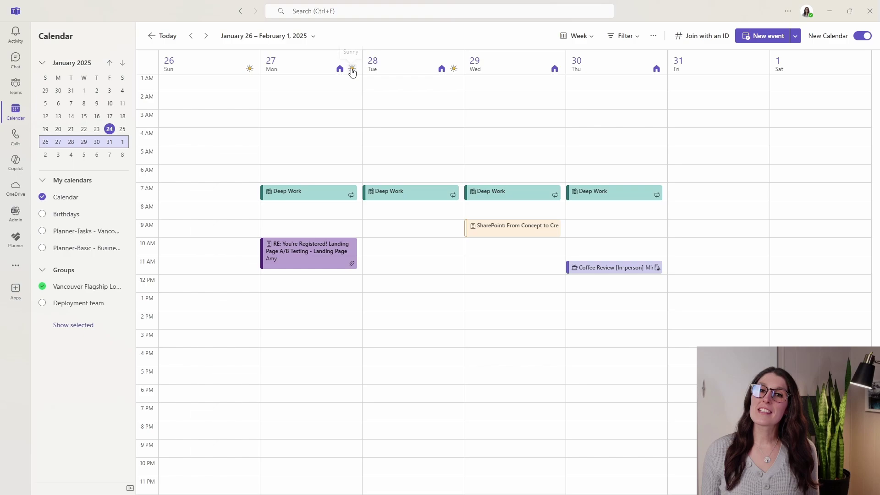
mouse_move(455, 71)
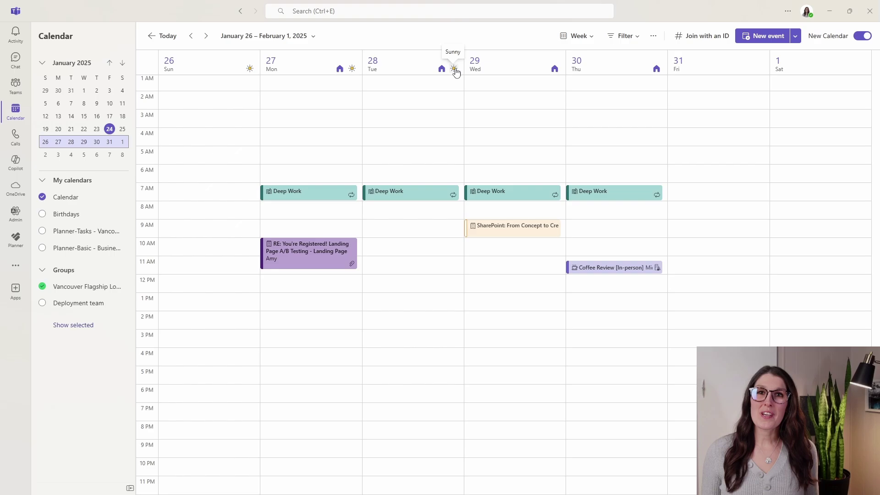
click(653, 37)
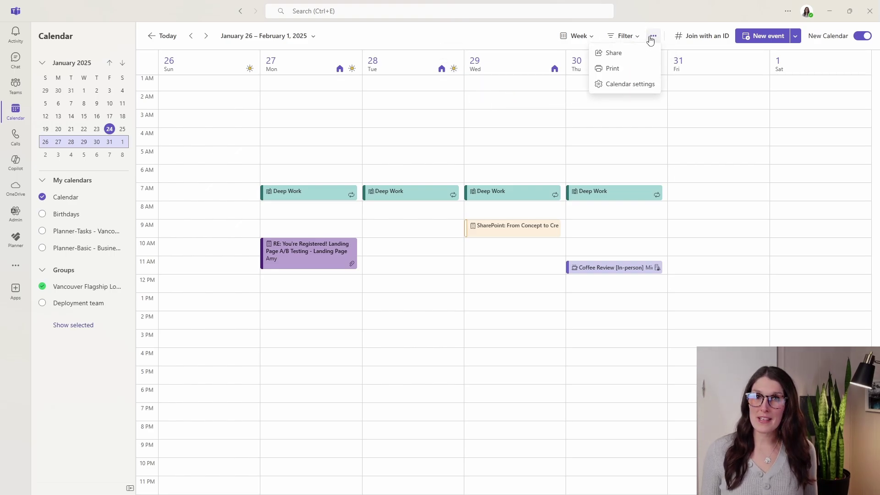
click(635, 85)
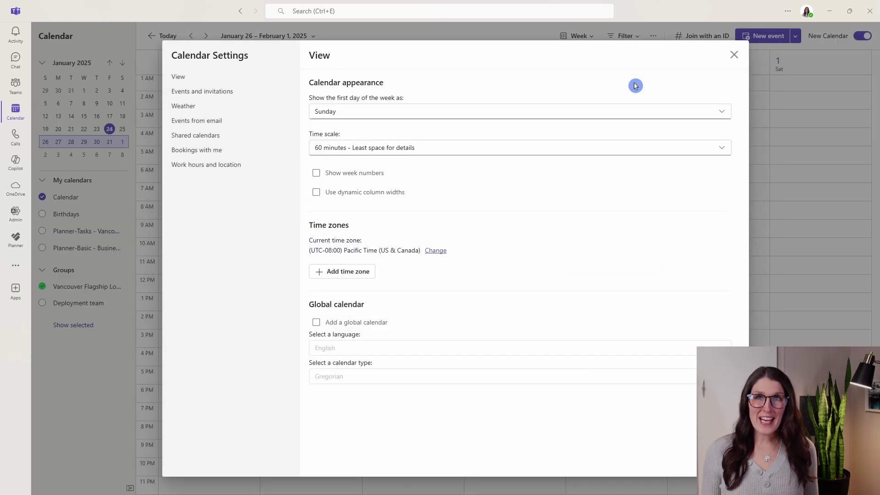
click(196, 112)
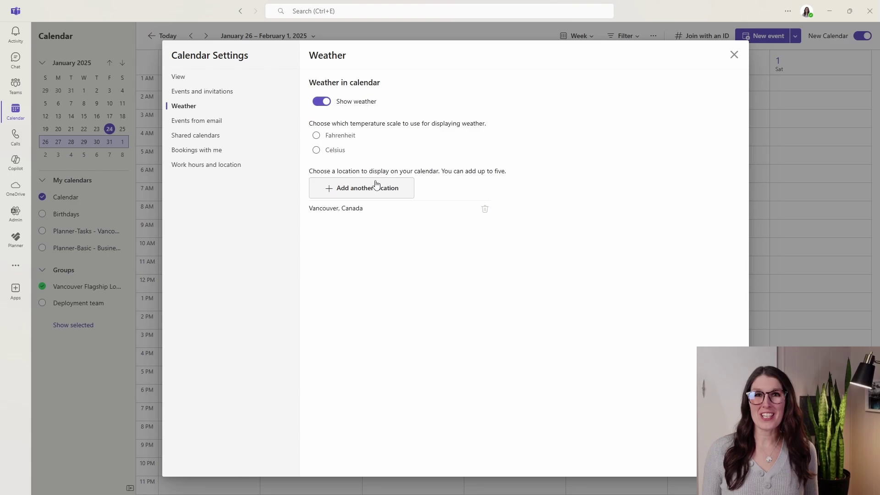
click(581, 155)
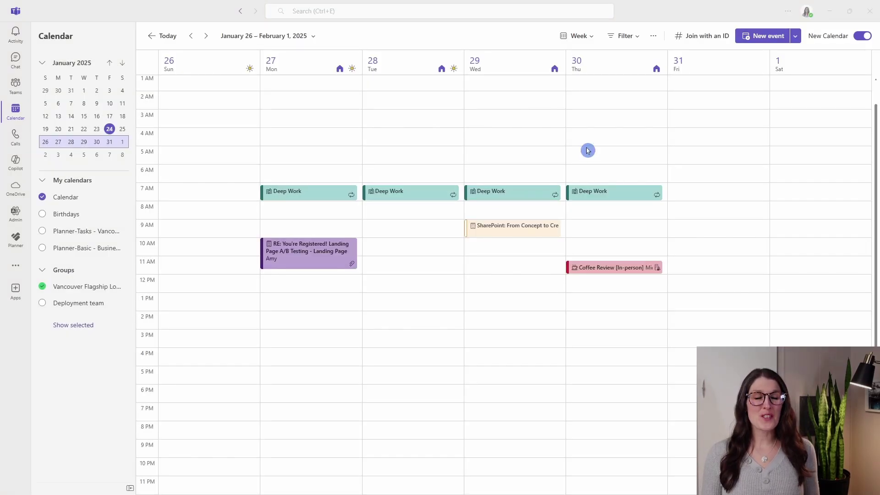
Filter out Appointments while keeping Meetings, and bring up the meeting-status filter options.
click(640, 44)
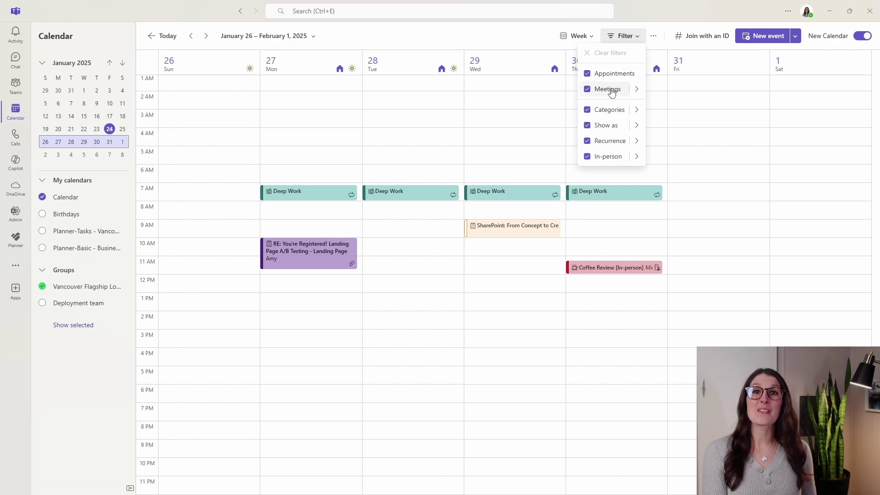
click(588, 90)
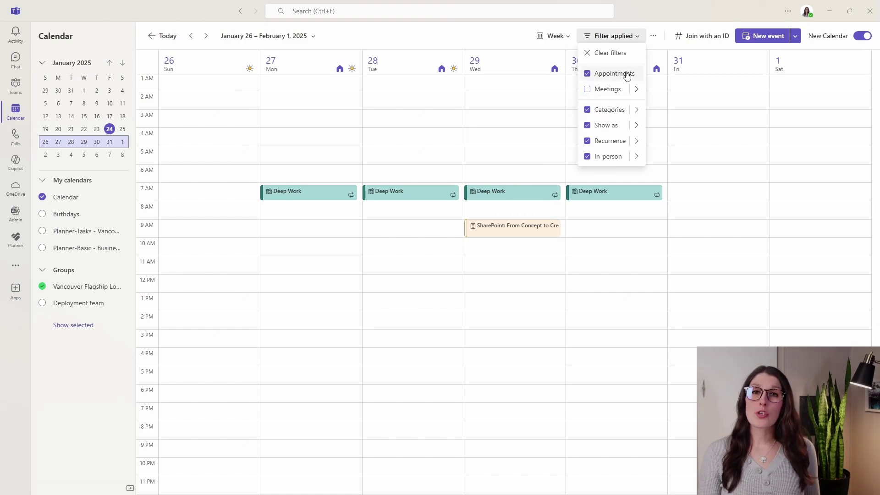
click(589, 74)
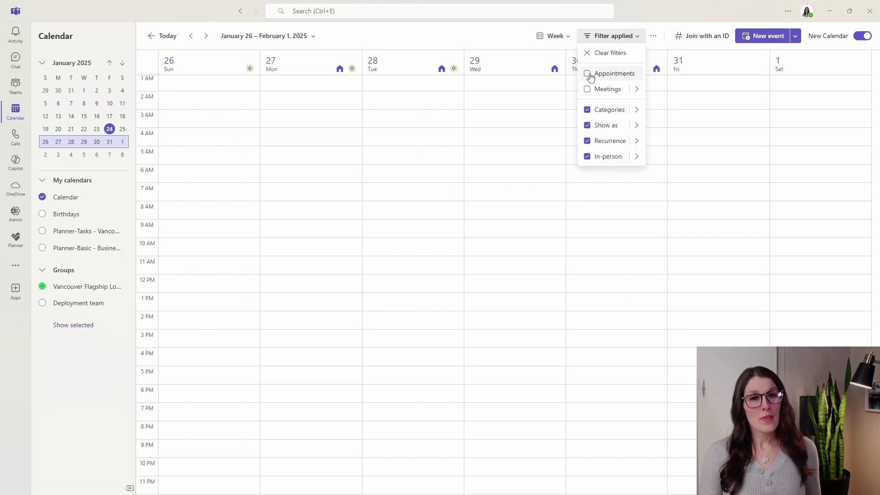
click(587, 90)
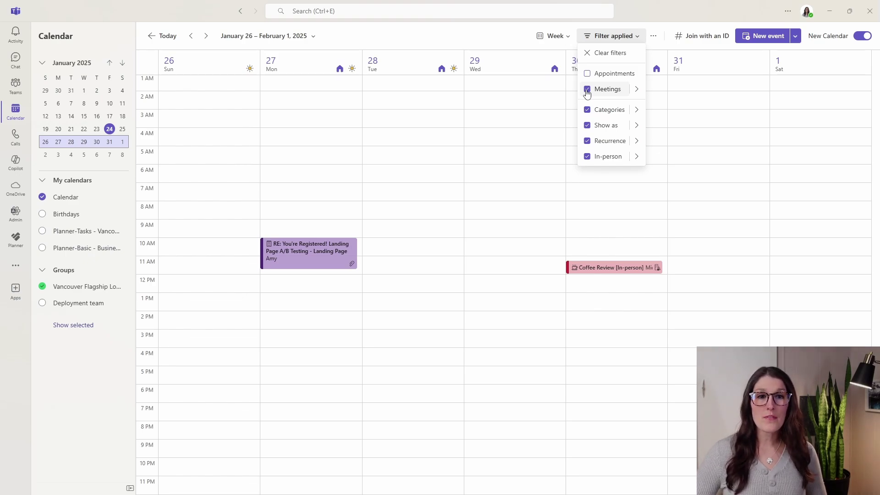
click(637, 90)
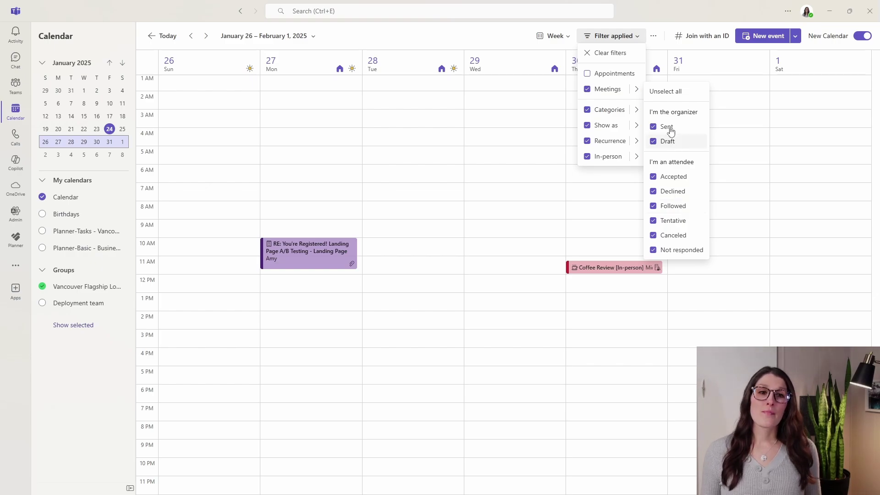
click(679, 97)
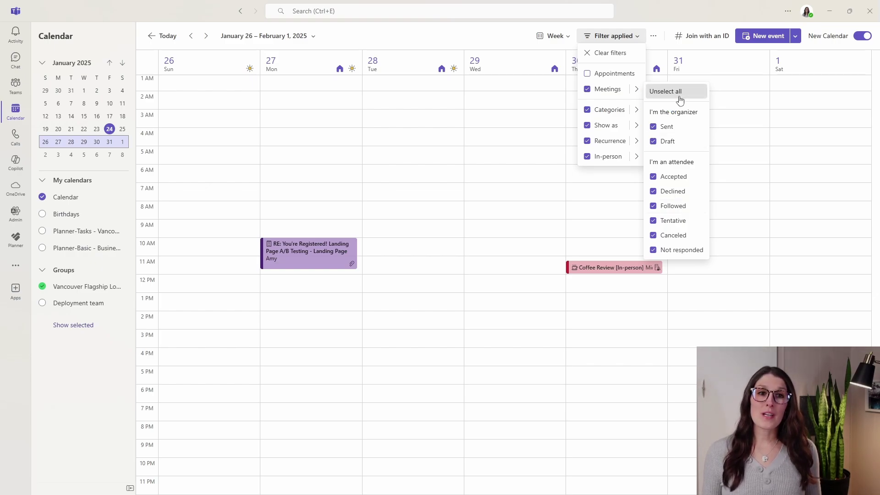
click(678, 209)
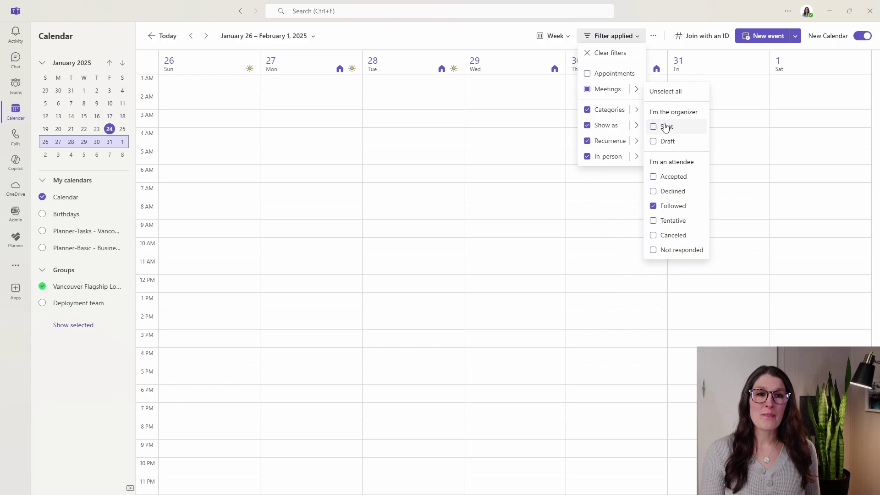
click(666, 127)
click(665, 142)
click(678, 180)
click(676, 191)
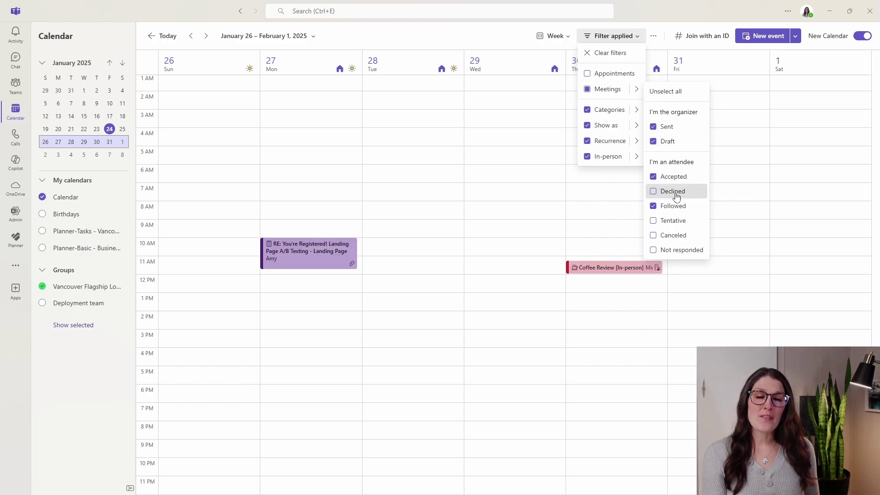
click(674, 221)
click(673, 235)
click(677, 251)
click(638, 90)
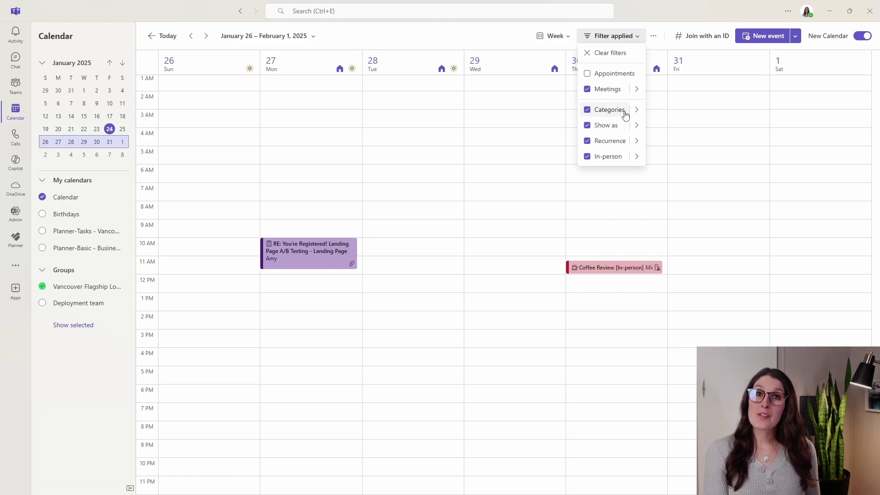
Re-include Appointments in the filter and unselect all categories.
click(603, 78)
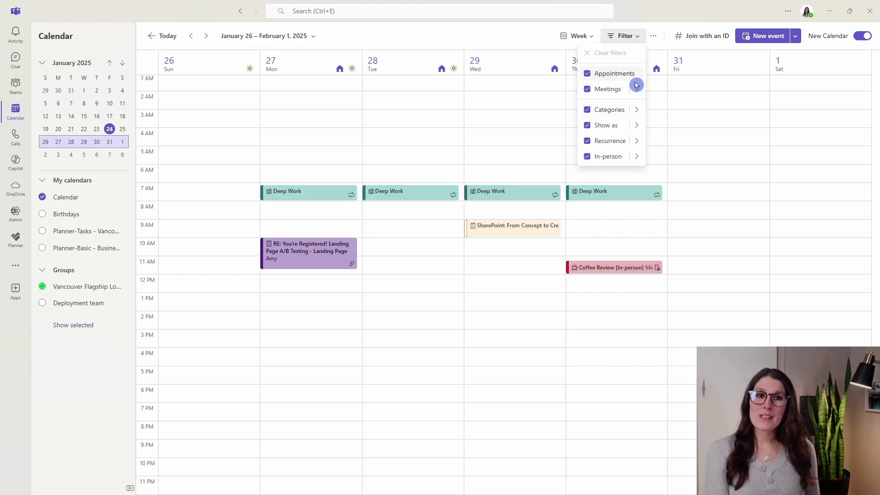
click(637, 110)
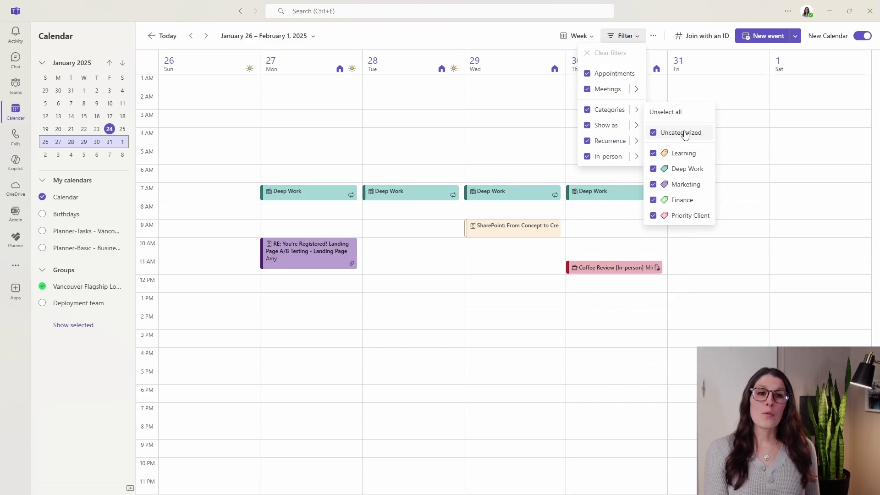
click(678, 116)
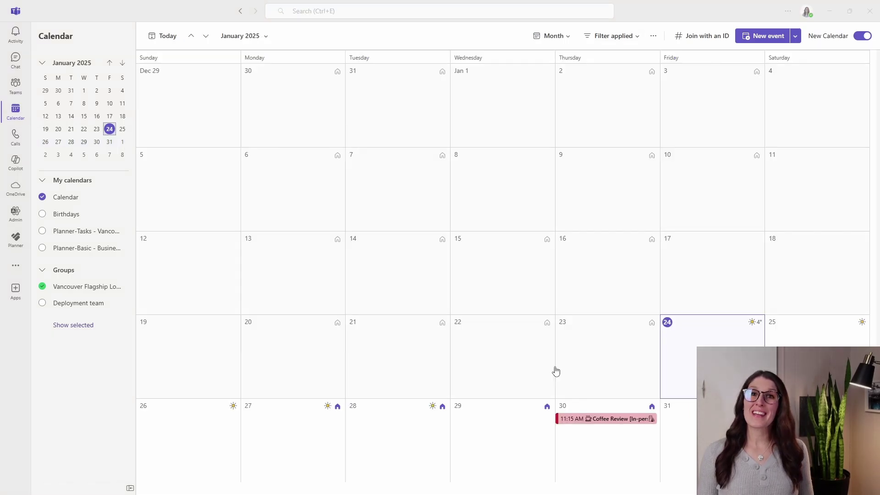
Select the Coffee Review [In-person] meeting in the month view.
click(582, 420)
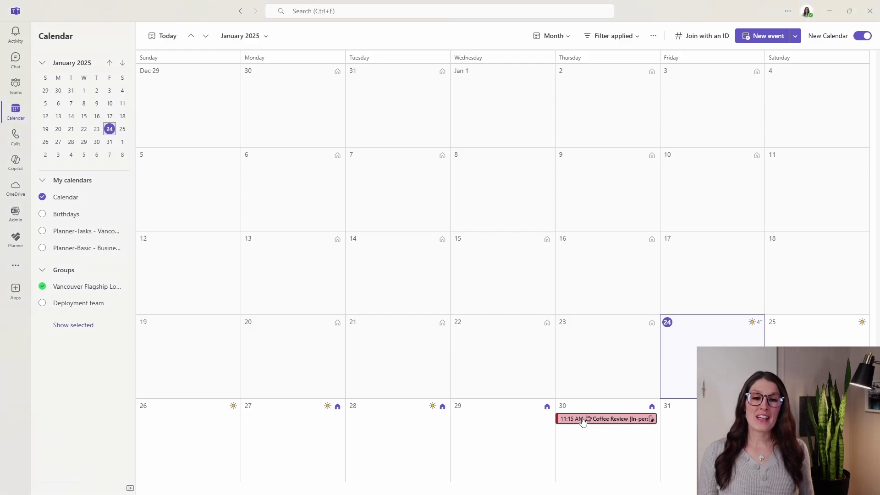
Open the Coffee Review meeting in full and check its Priority Client category.
click(827, 326)
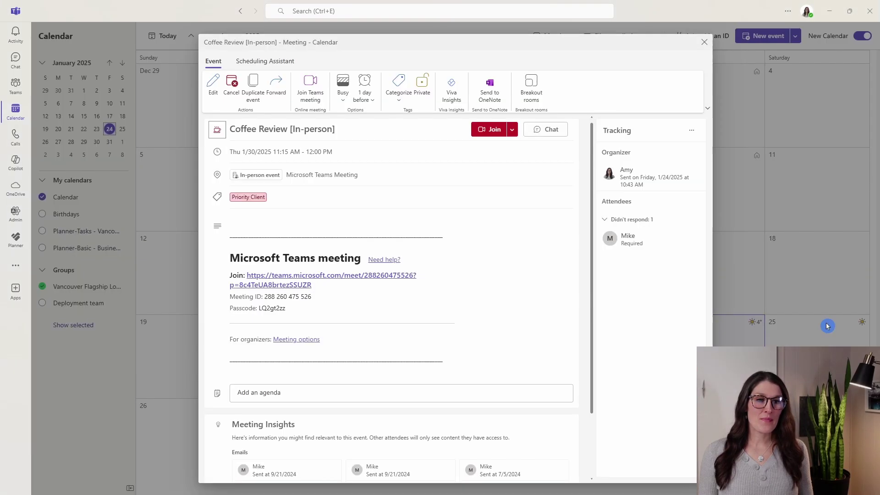
click(393, 102)
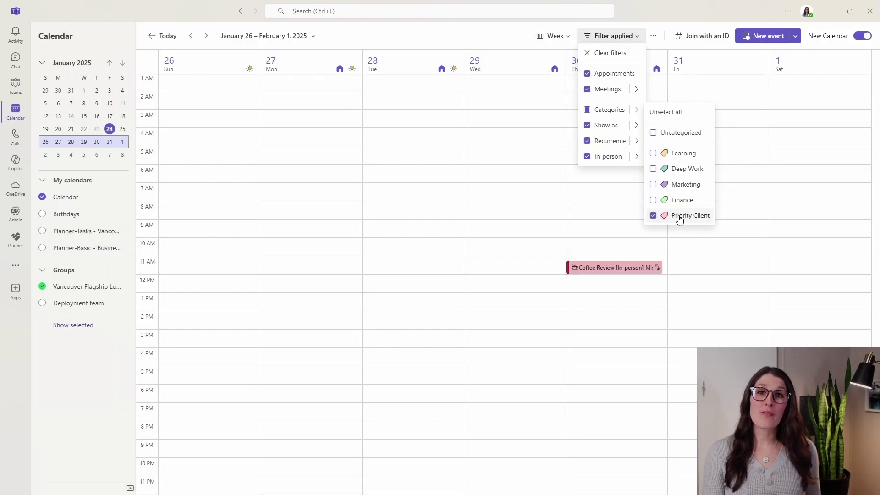
Uncheck 'Not requested' under the In-person filter, leaving only the Coffee Review meeting.
click(636, 110)
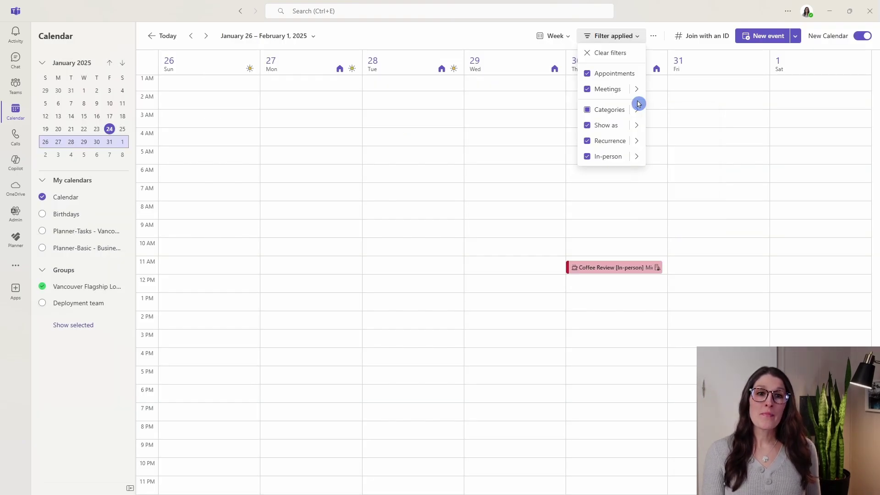
click(638, 157)
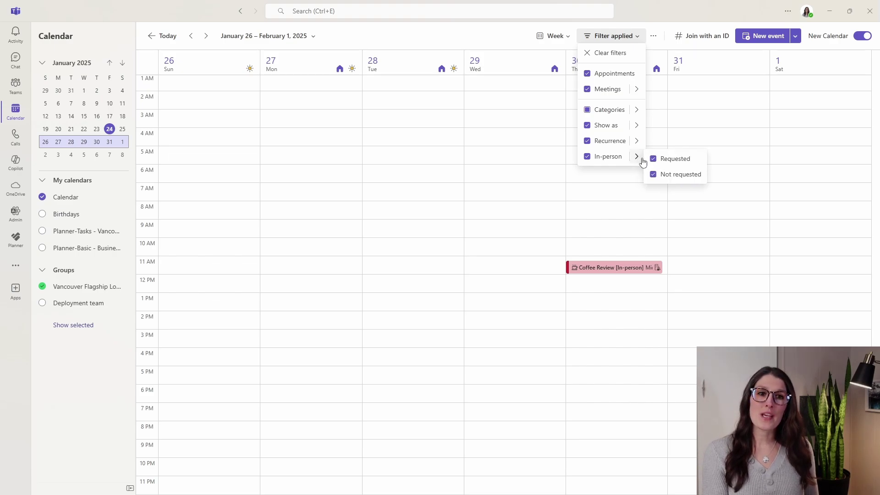
click(654, 175)
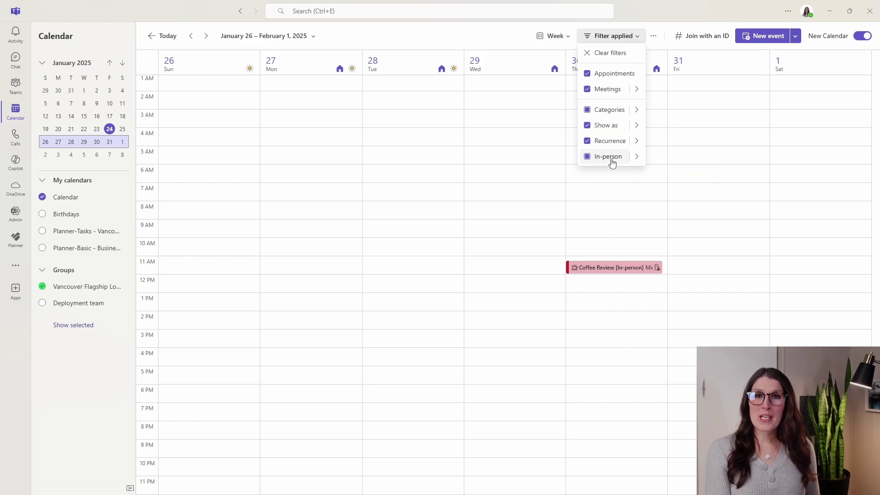
click(522, 42)
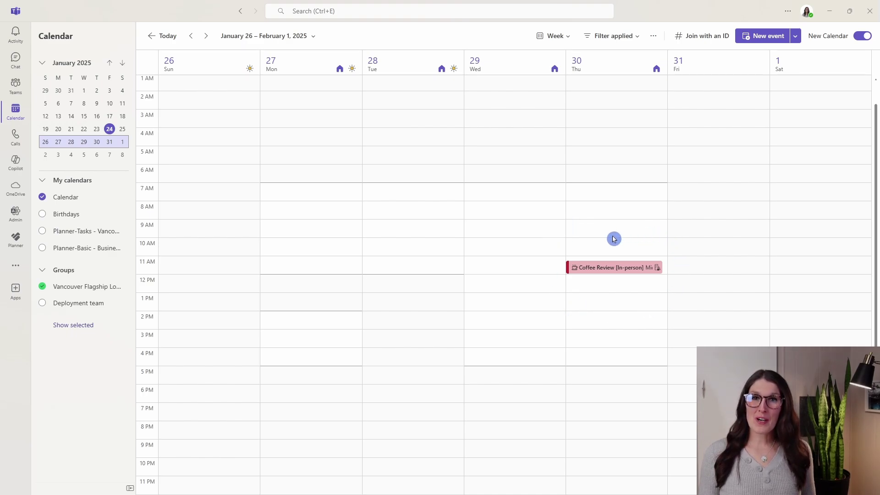
Switch to Month view and save the current view as 'High Priority'.
click(570, 39)
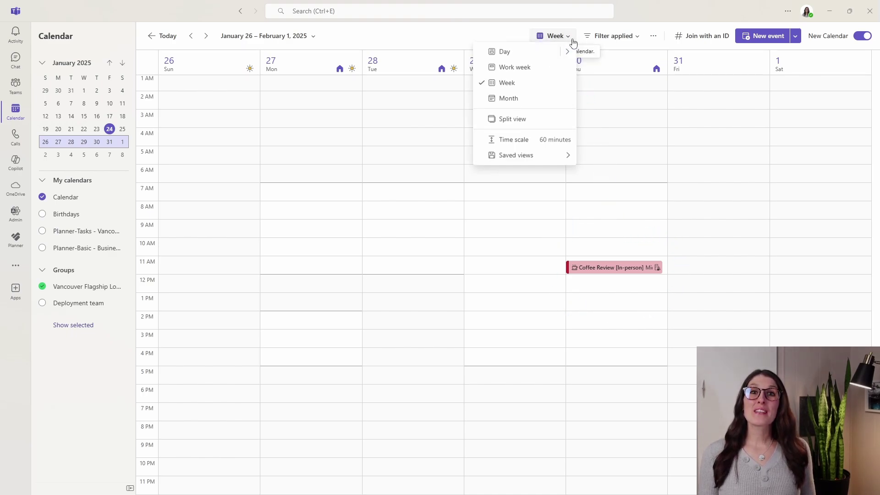
click(555, 104)
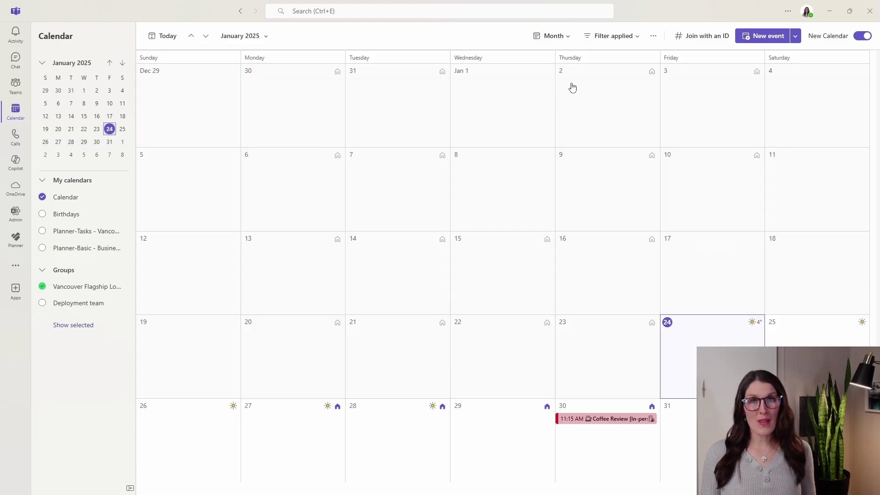
click(572, 39)
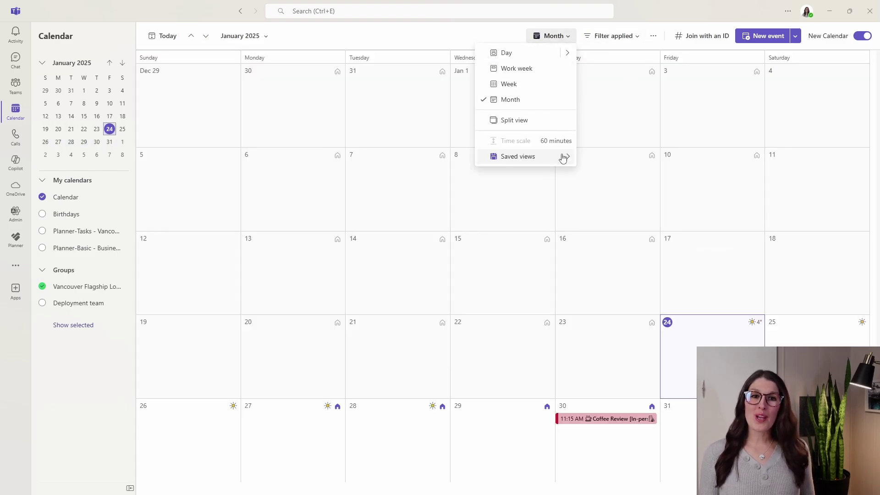
mouse_move(560, 158)
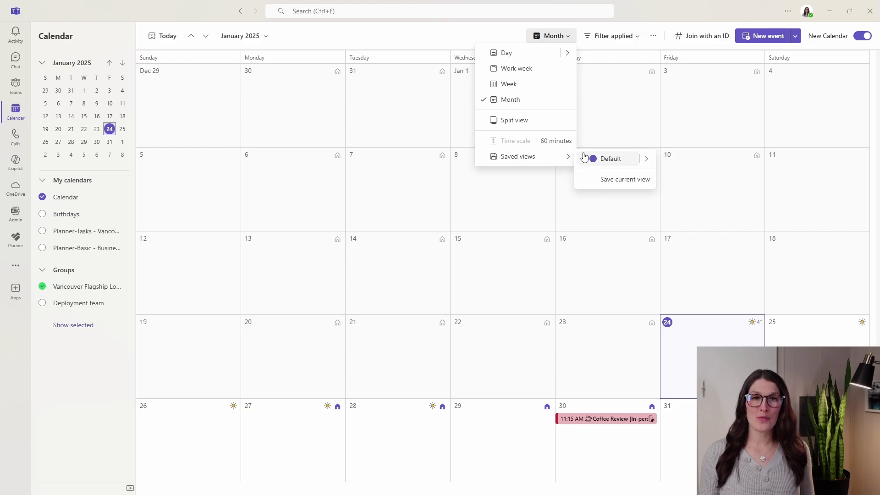
click(626, 181)
click(489, 254)
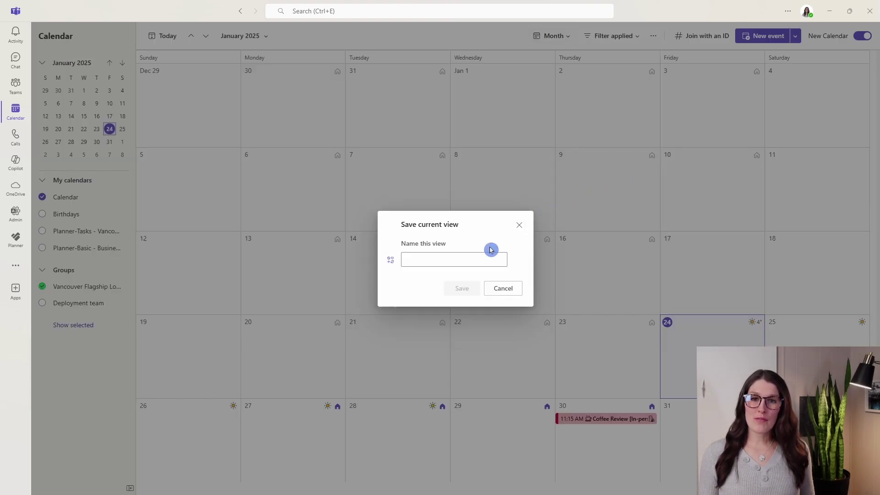
text(High Priority)
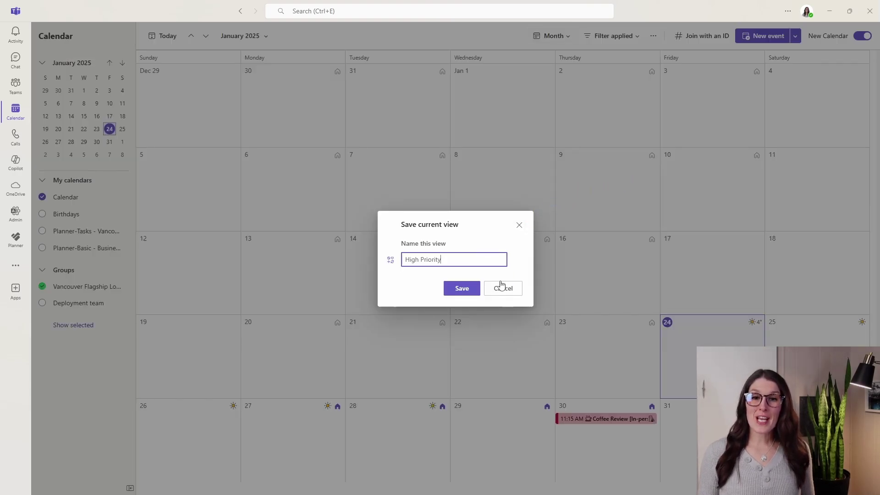
click(460, 288)
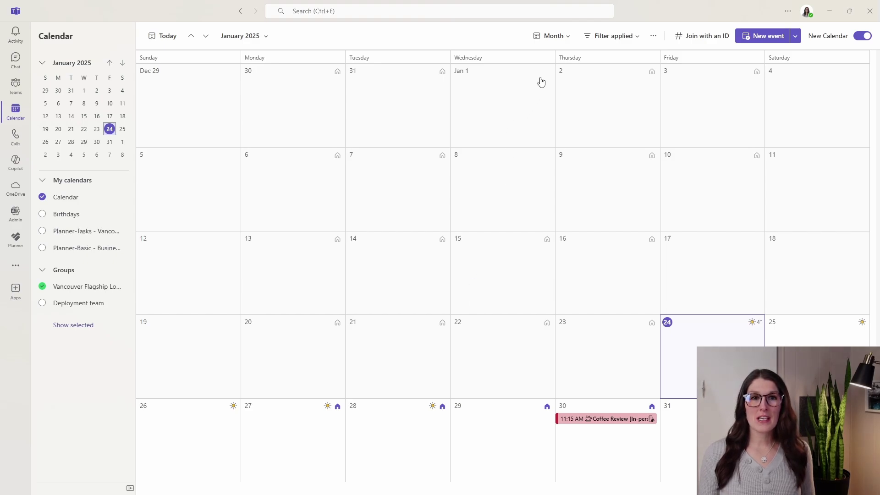
Apply the High Priority saved view from the Saved views list.
click(566, 35)
mouse_move(568, 160)
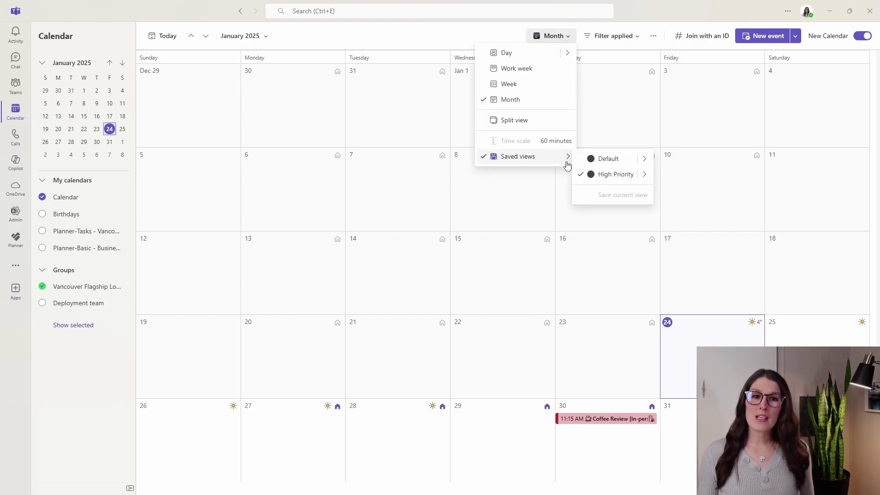
click(610, 174)
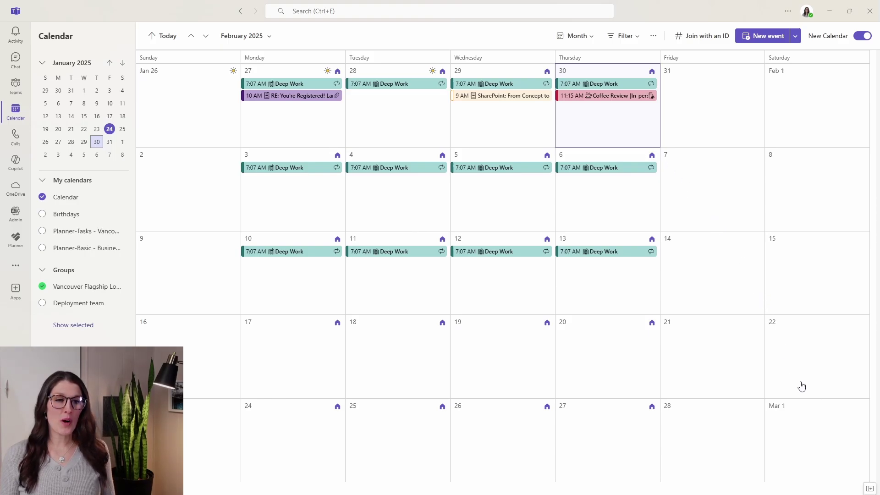
Show the day pane with agendas for Jan 29 and Fri, Feb 14, then open More options.
click(869, 488)
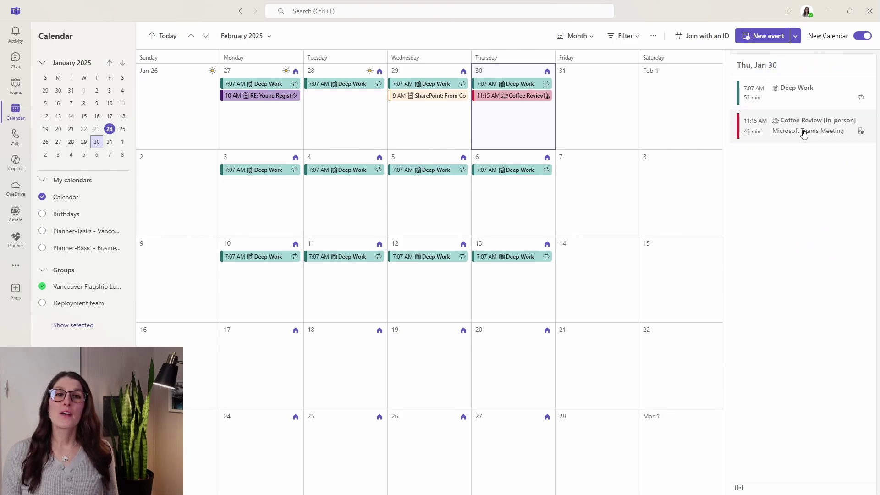
click(442, 126)
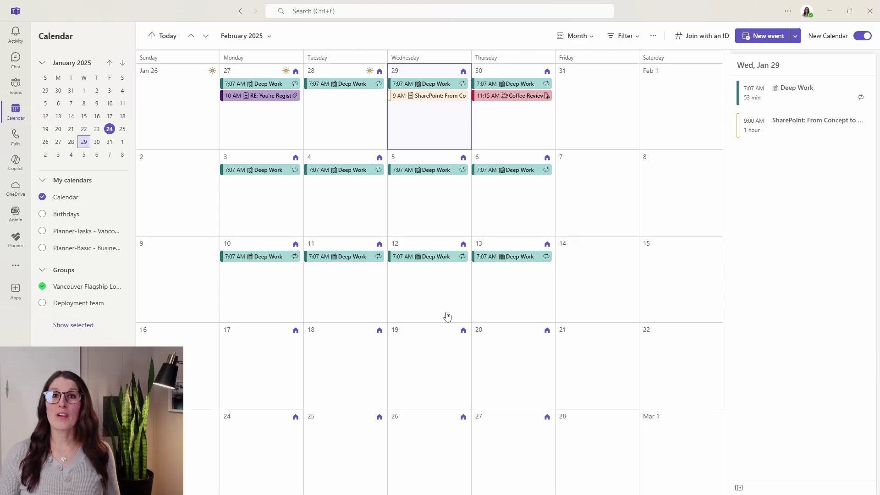
click(593, 239)
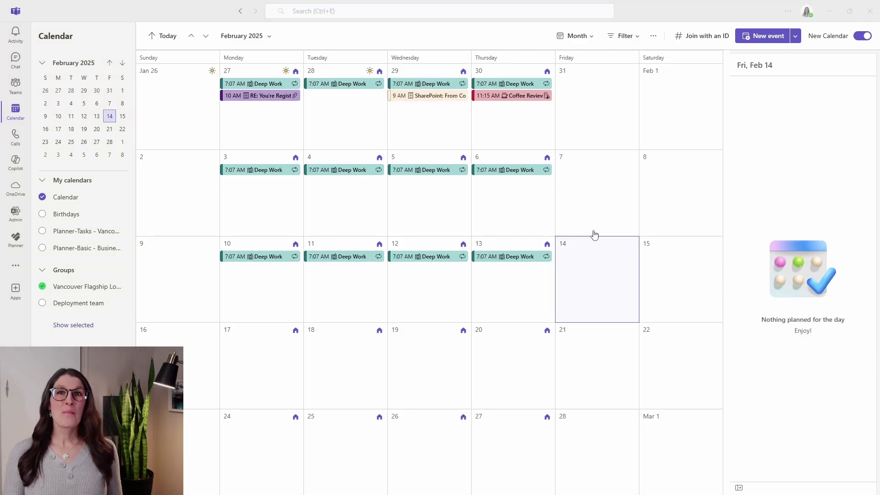
click(653, 37)
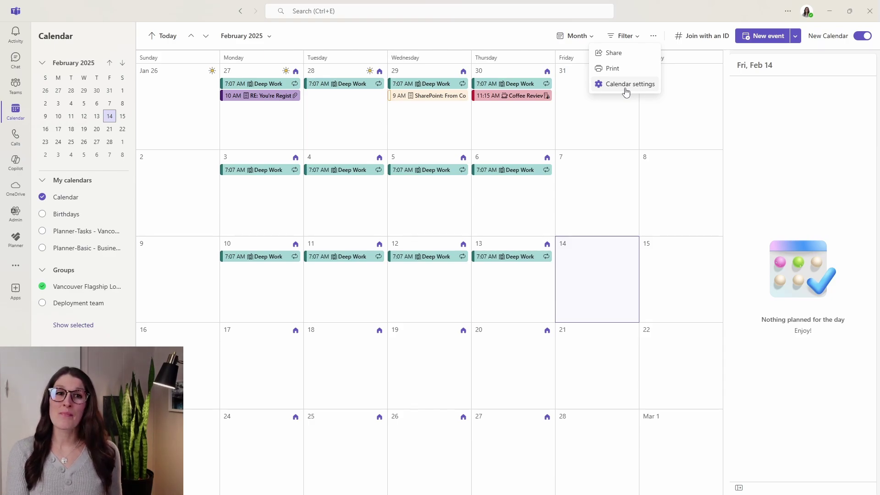
Choose Share from the calendar's More options menu to reach Sharing and permissions.
click(641, 55)
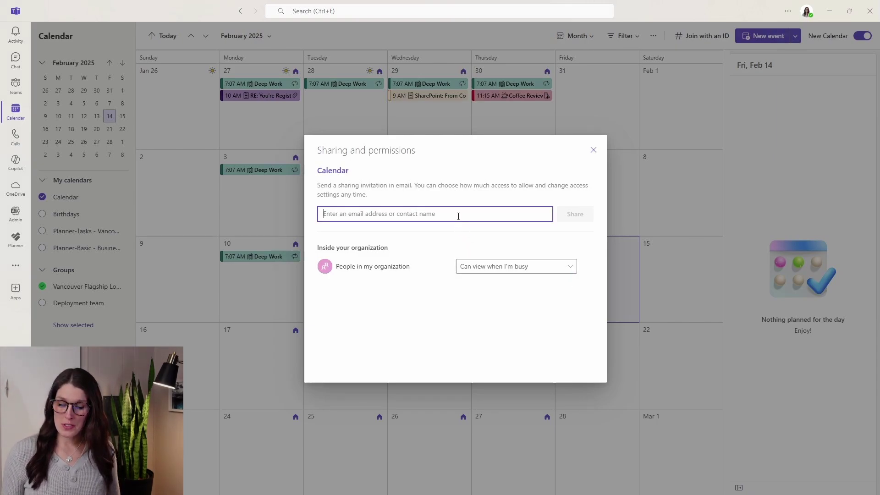
Share the calendar with the colleague's e-mail address at Can view titles and locations.
click(461, 230)
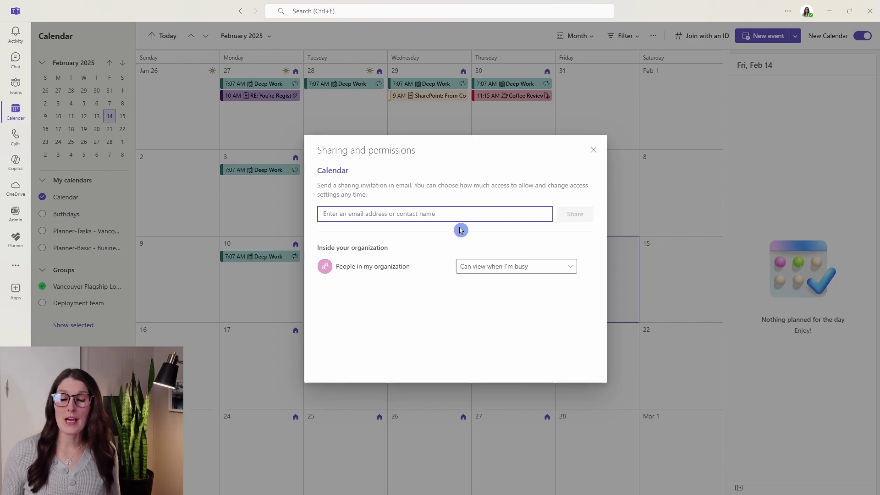
key(ctrl+v)
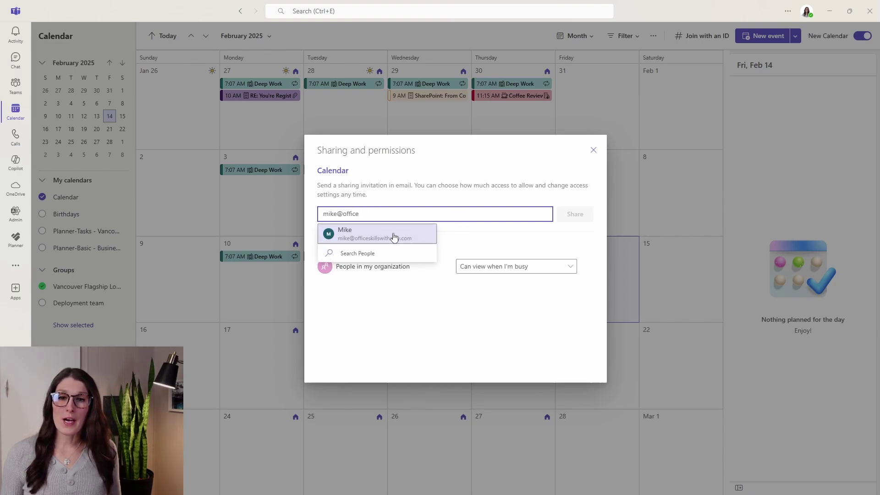
click(393, 236)
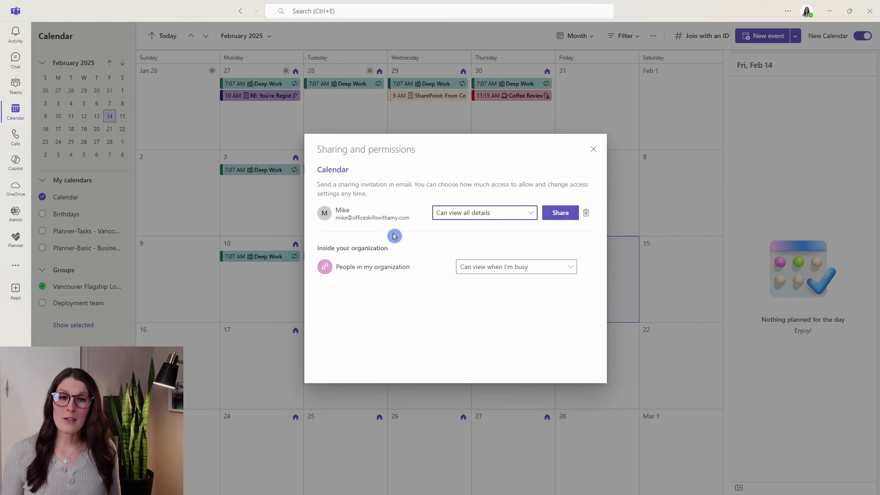
click(529, 213)
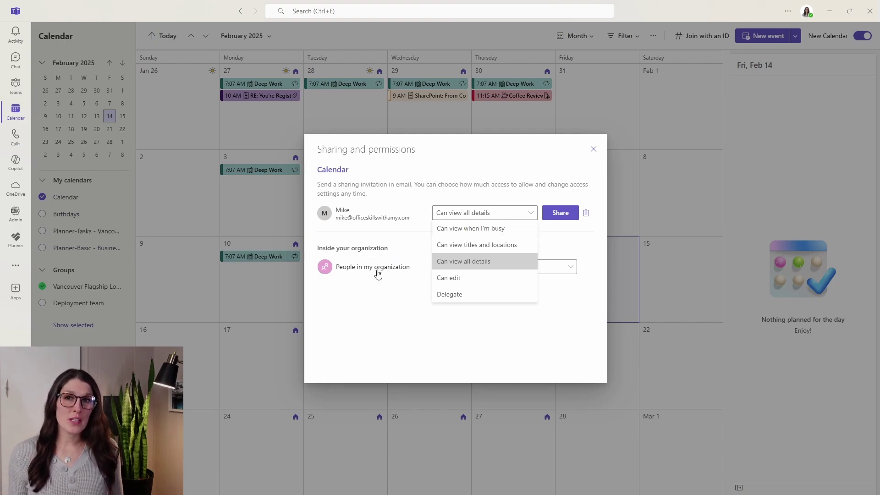
click(505, 250)
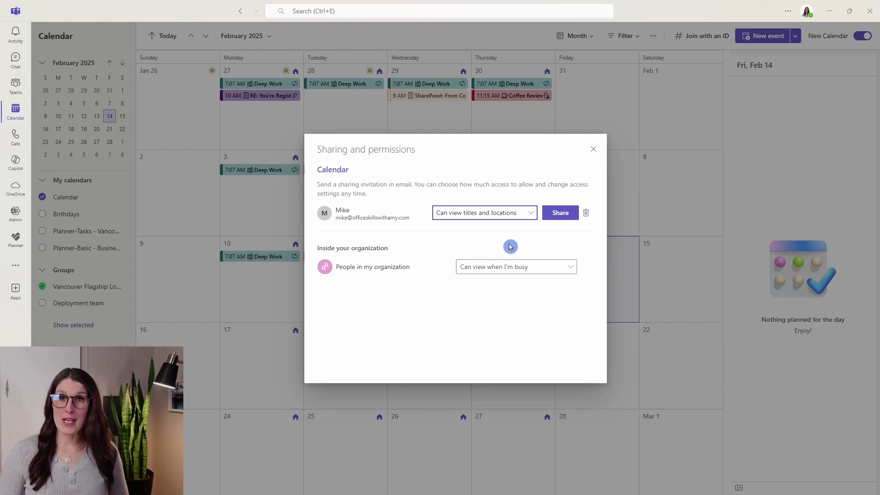
click(564, 214)
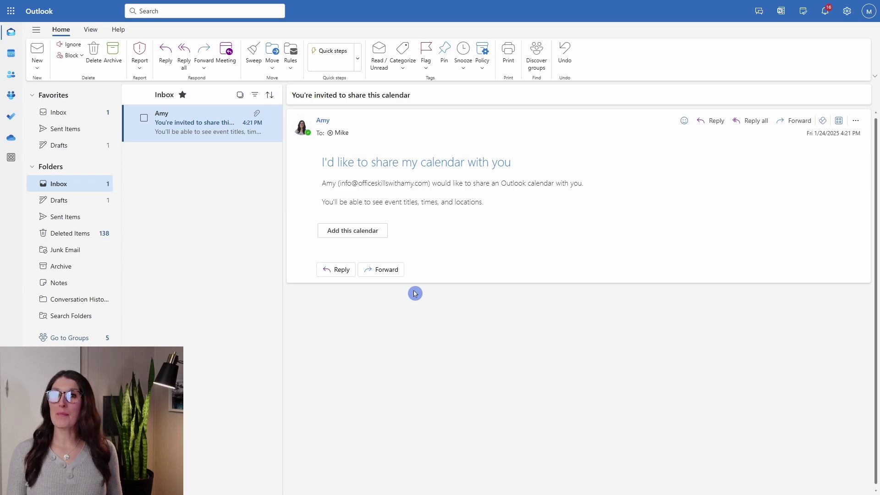
Add the colleague's shared calendar from the Outlook invitation and view it.
click(373, 235)
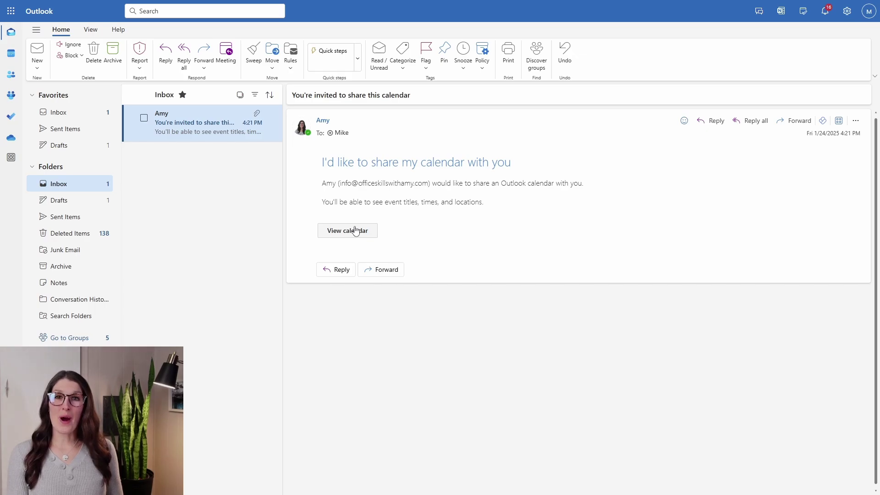
click(355, 230)
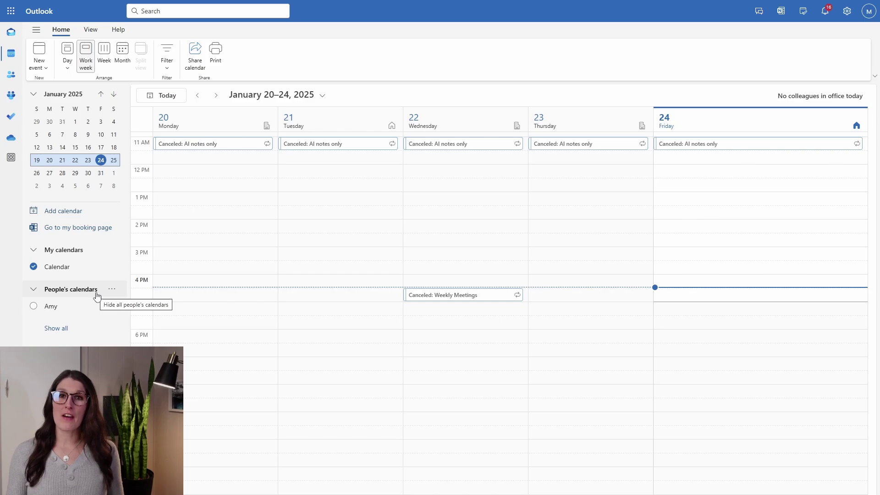
Show your own Calendar and the shared calendar together for January 27–31, 2025.
click(70, 308)
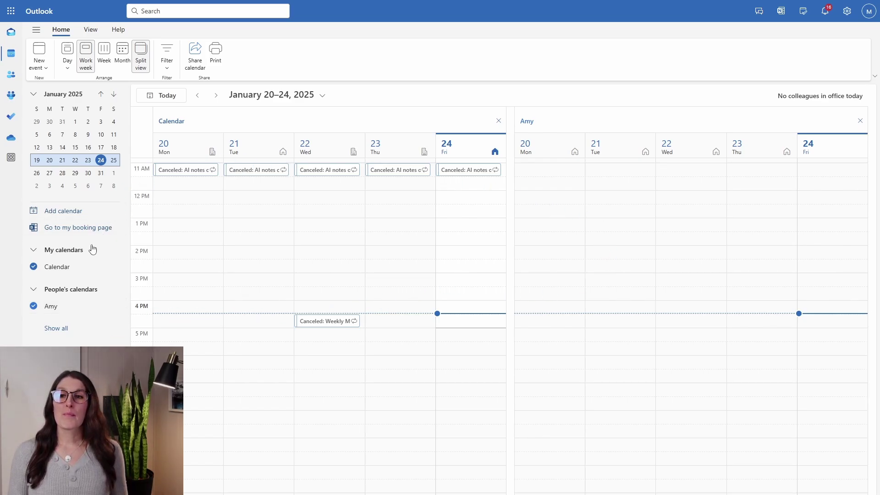
click(33, 268)
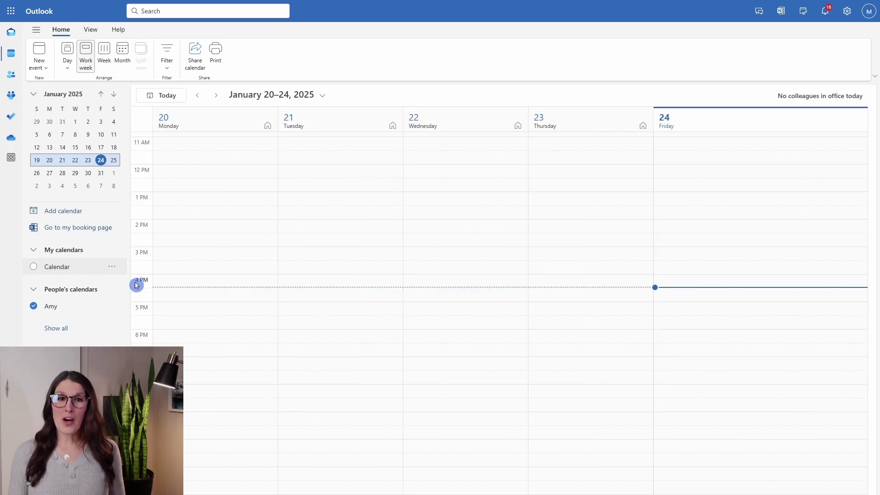
click(211, 97)
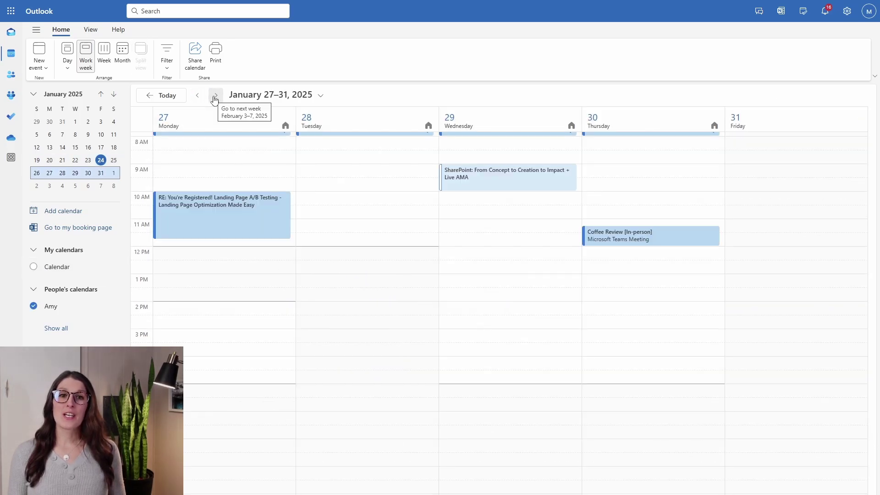
scroll(390, 315, up, 3)
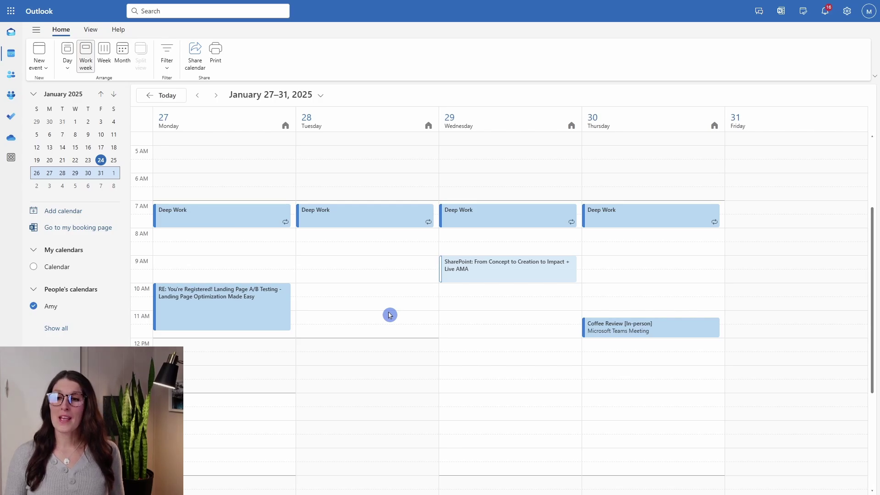
click(33, 267)
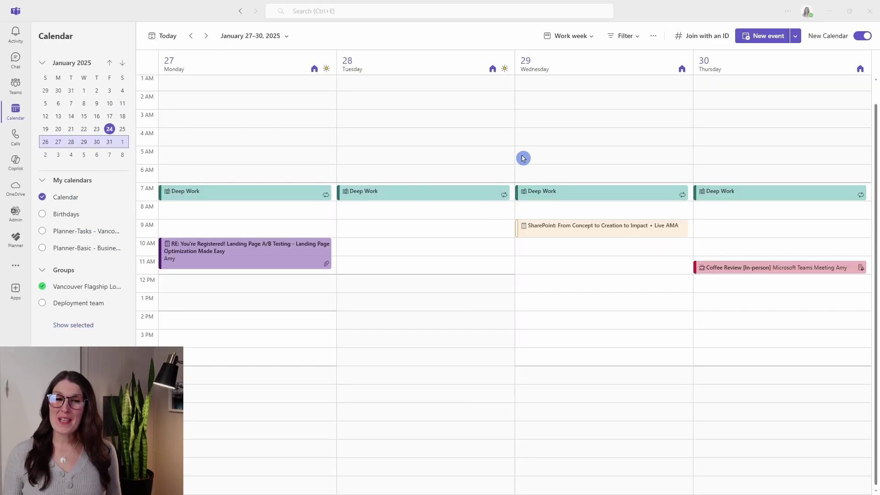
Switch the work week to Split view and hide the Vancouver Flagship Location calendar.
click(592, 38)
click(552, 121)
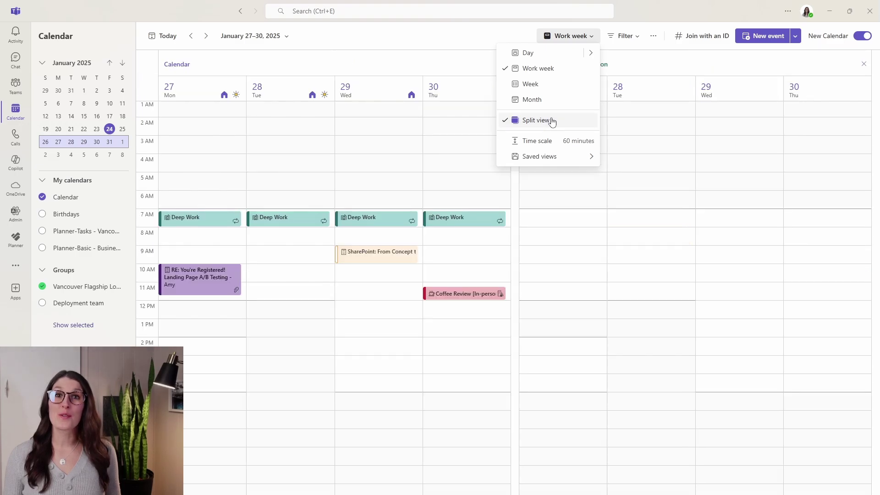
click(491, 40)
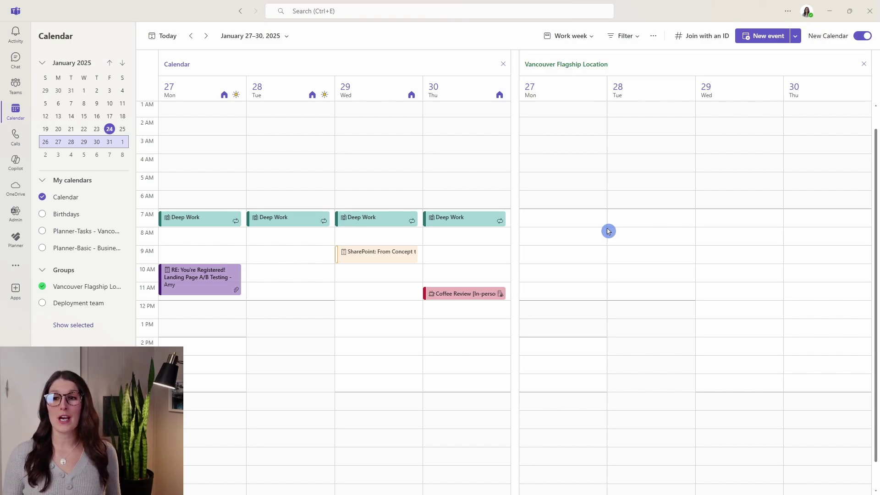
click(42, 249)
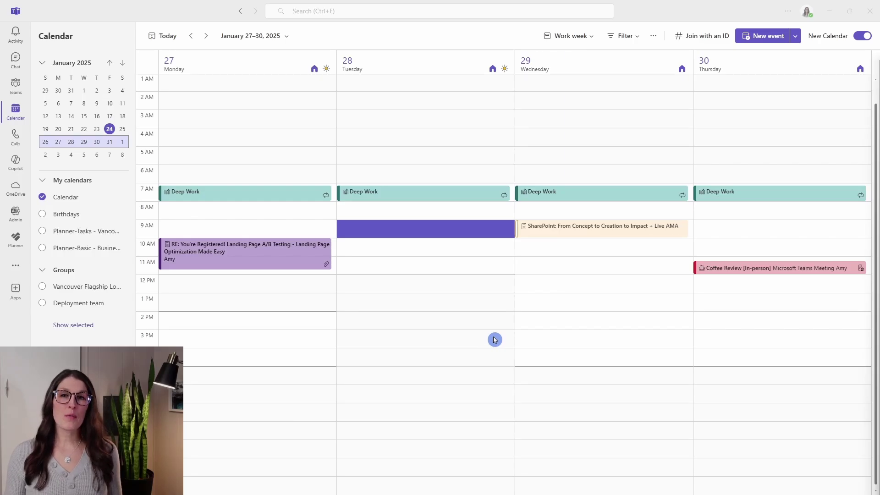
click(580, 287)
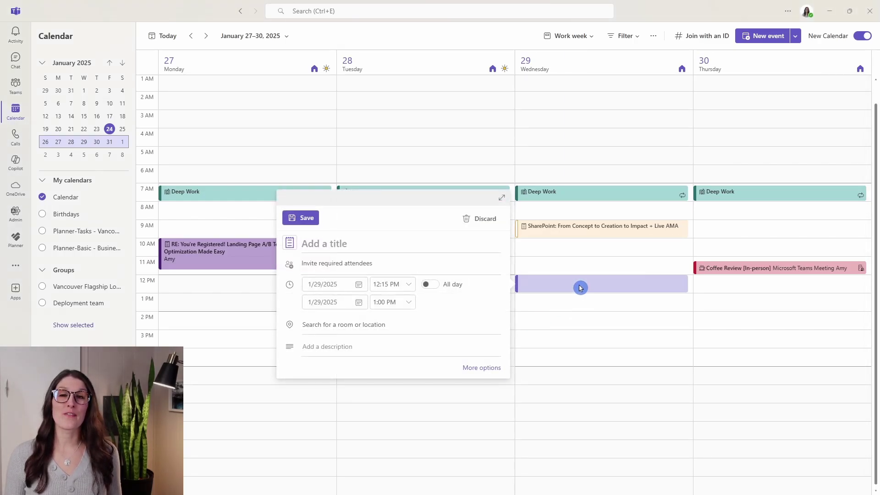
click(502, 200)
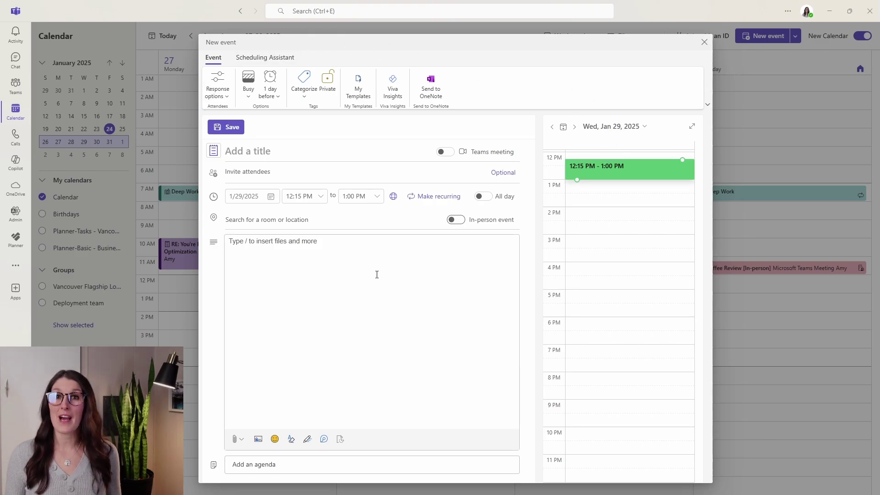
click(273, 173)
click(302, 189)
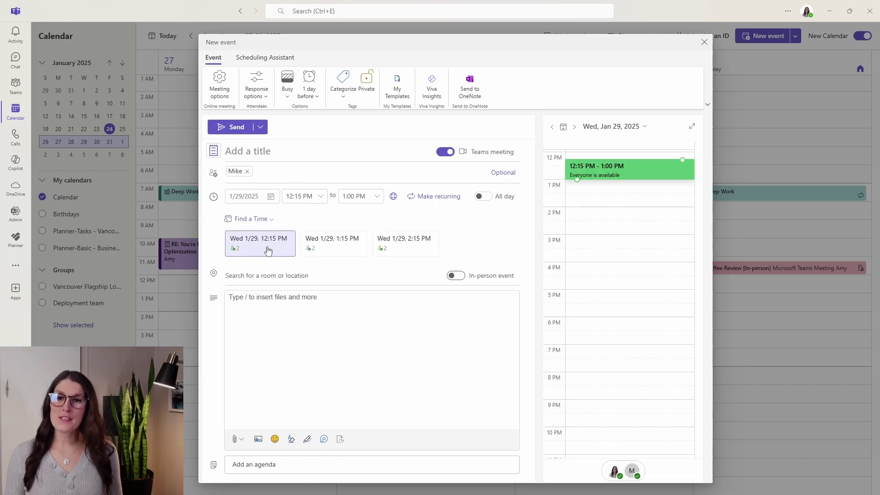
mouse_move(405, 249)
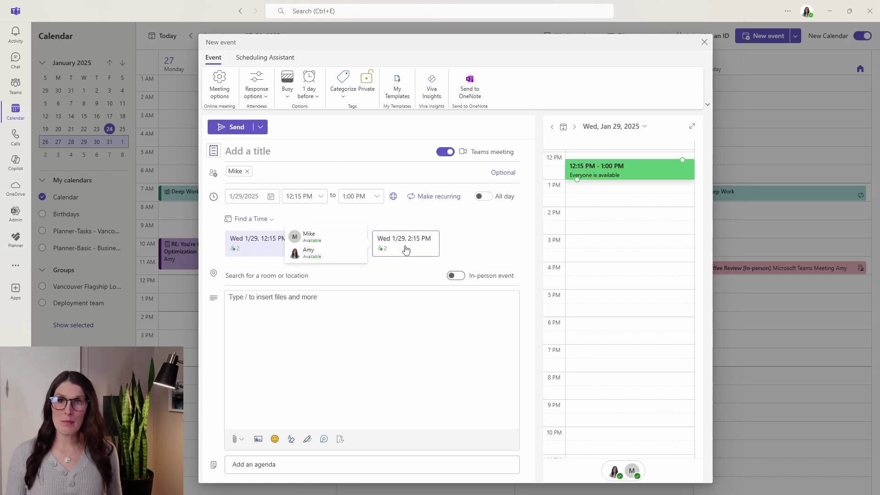
click(275, 61)
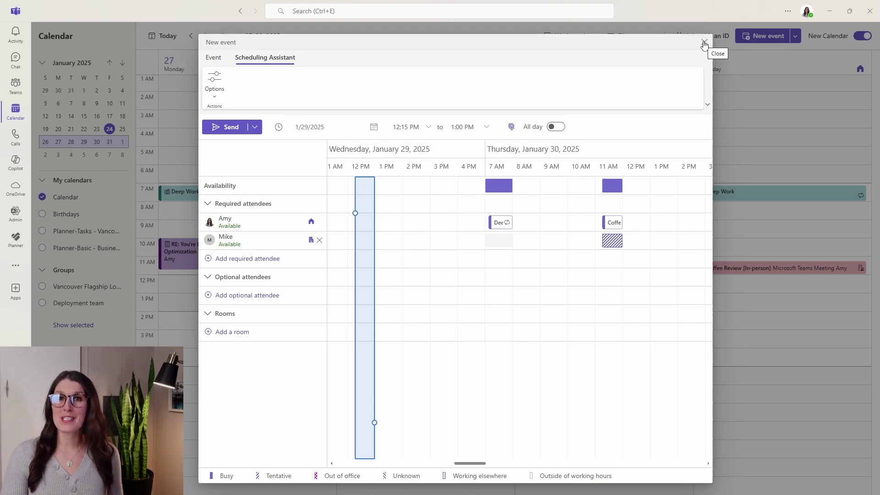
click(704, 42)
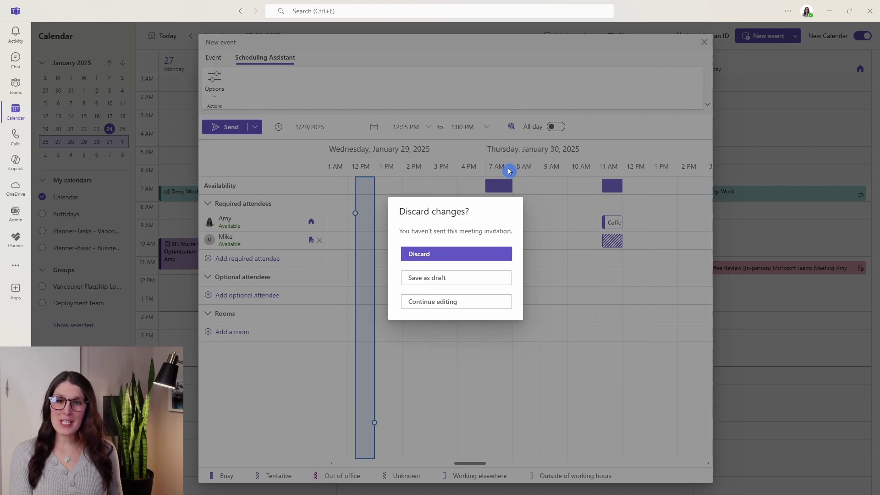
click(473, 259)
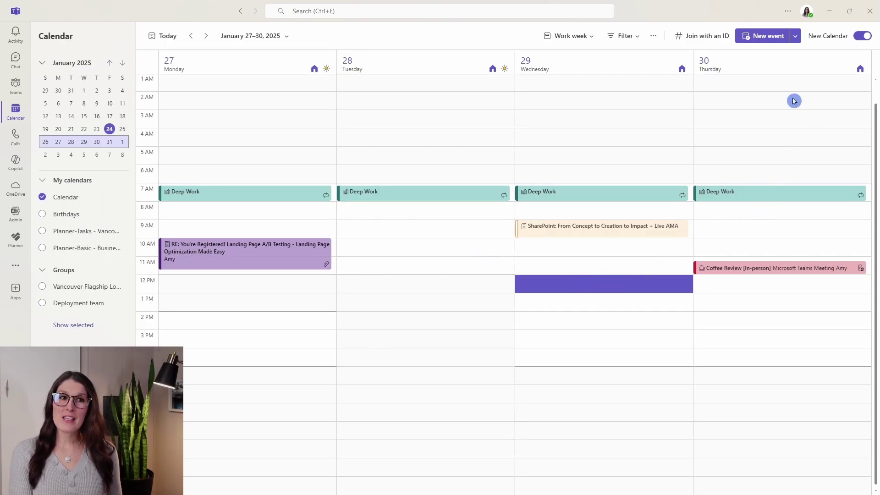
Start a new meeting from the New event dropdown for 2025-01-24, 5:00–5:30 p.m.
click(796, 37)
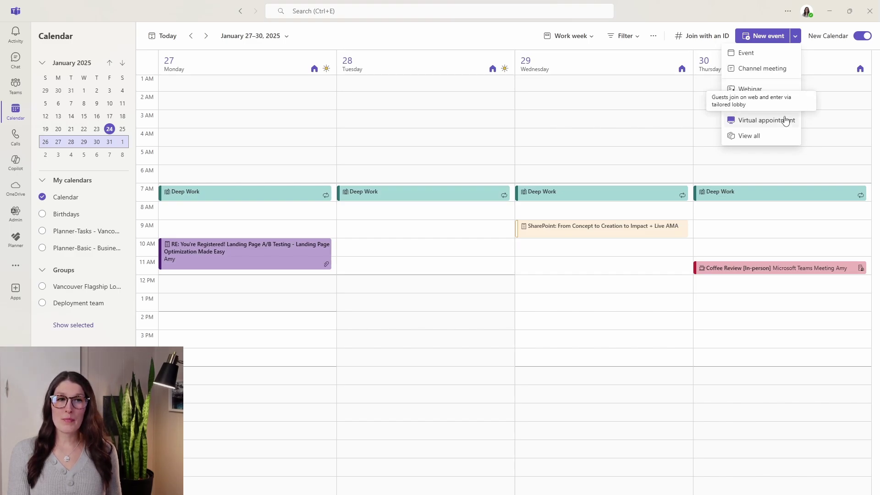
click(787, 72)
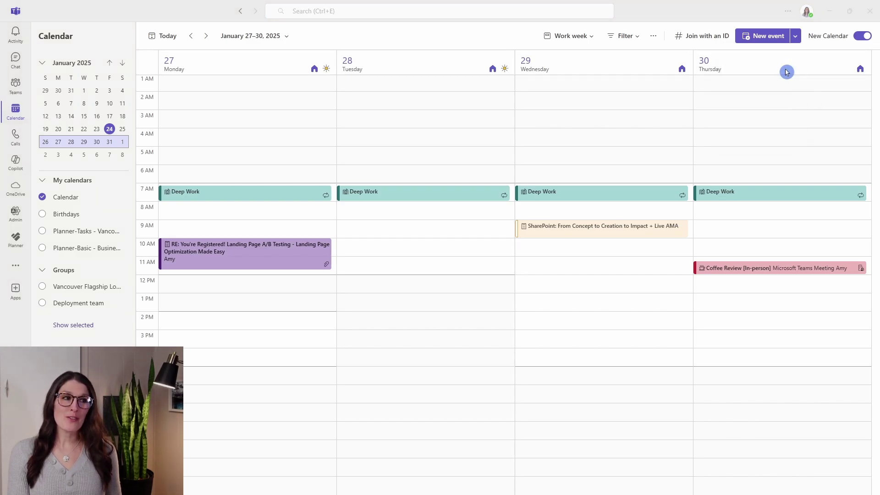